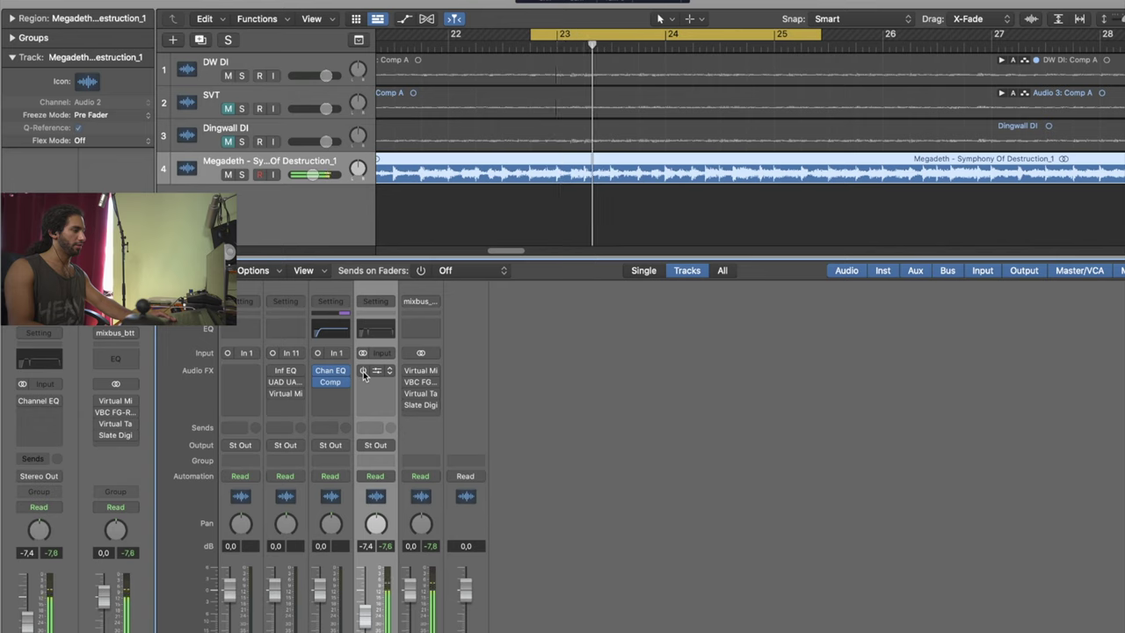
Compare the Megadeth track with its Channel EQ bypassed and active, leave it active, and open the EQ's editor
left_click(363, 370)
left_click(363, 371)
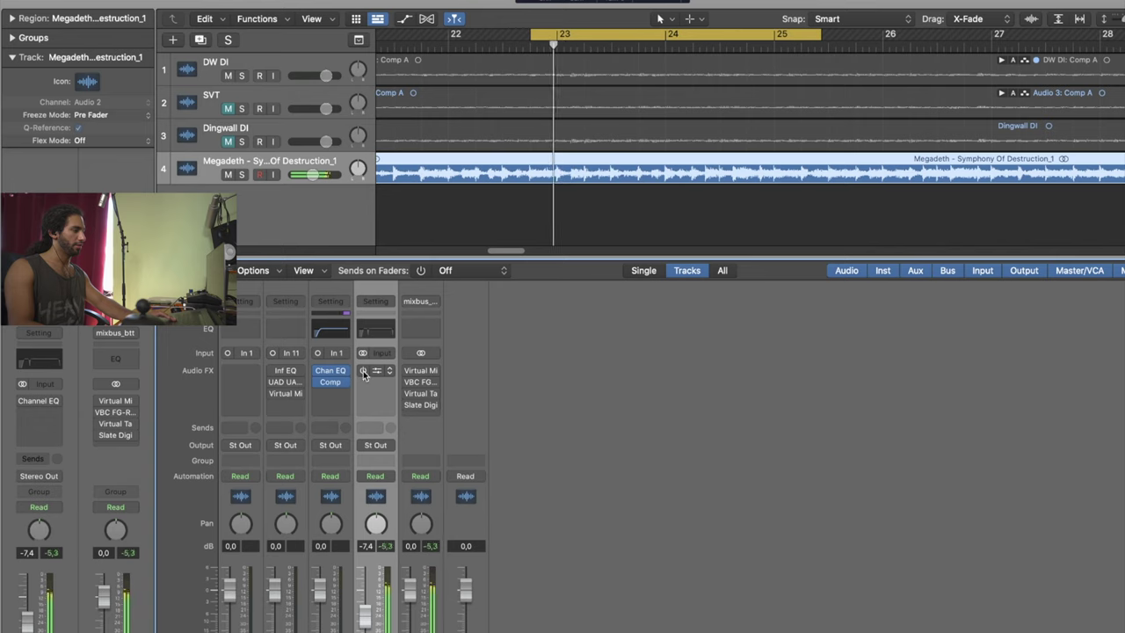
left_click(363, 370)
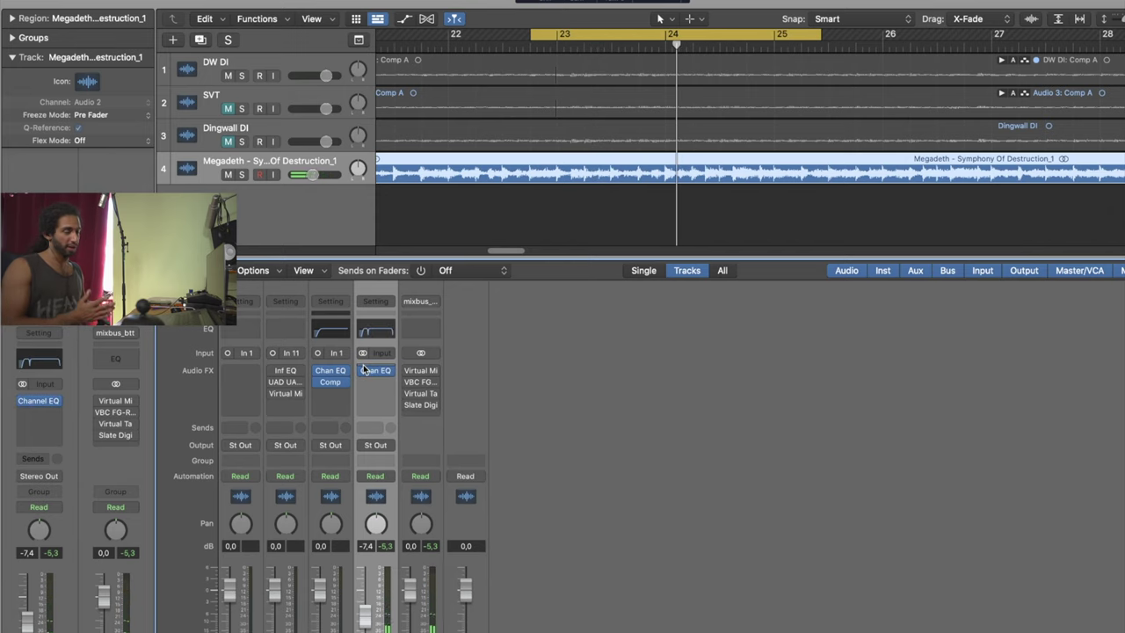
left_click(372, 370)
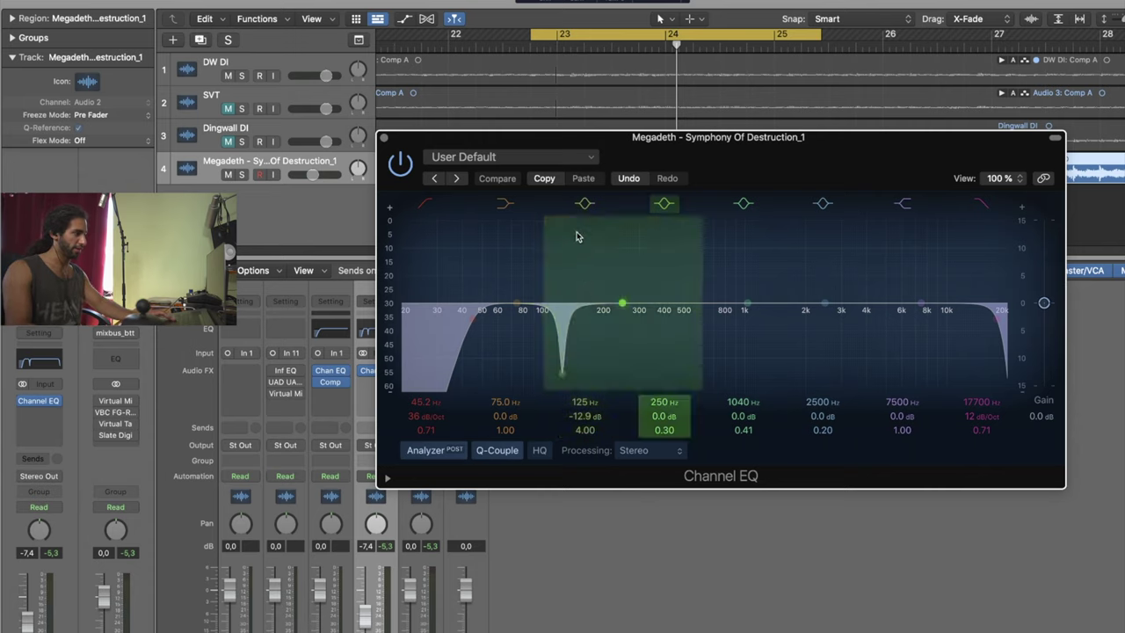
Disable the Channel EQ's 125 Hz cut, raise the low-cut filter to 129 Hz, and start playback
left_click(584, 203)
left_click(424, 206)
left_click(426, 206)
left_click(428, 206)
left_click(430, 206)
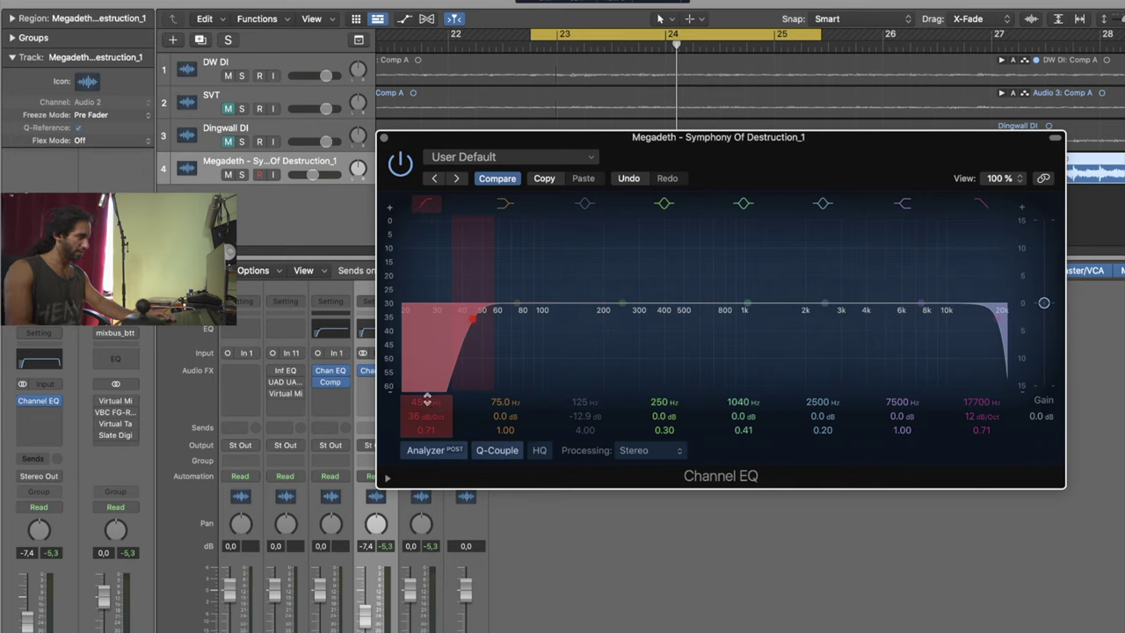
mouse_move(423, 397)
left_mouse_down()
mouse_move(423, 363)
mouse_move(422, 397)
mouse_move(423, 383)
left_mouse_up()
key("space")
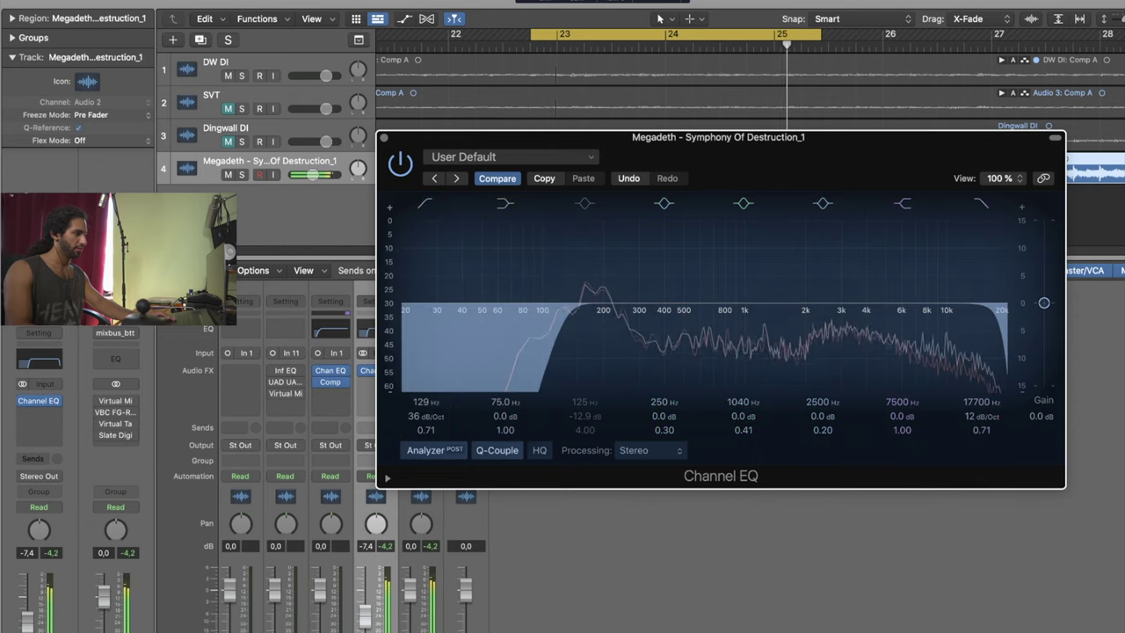
Compare the playing Megadeth track repeatedly with the Channel EQ bypassed and active
left_click(401, 165)
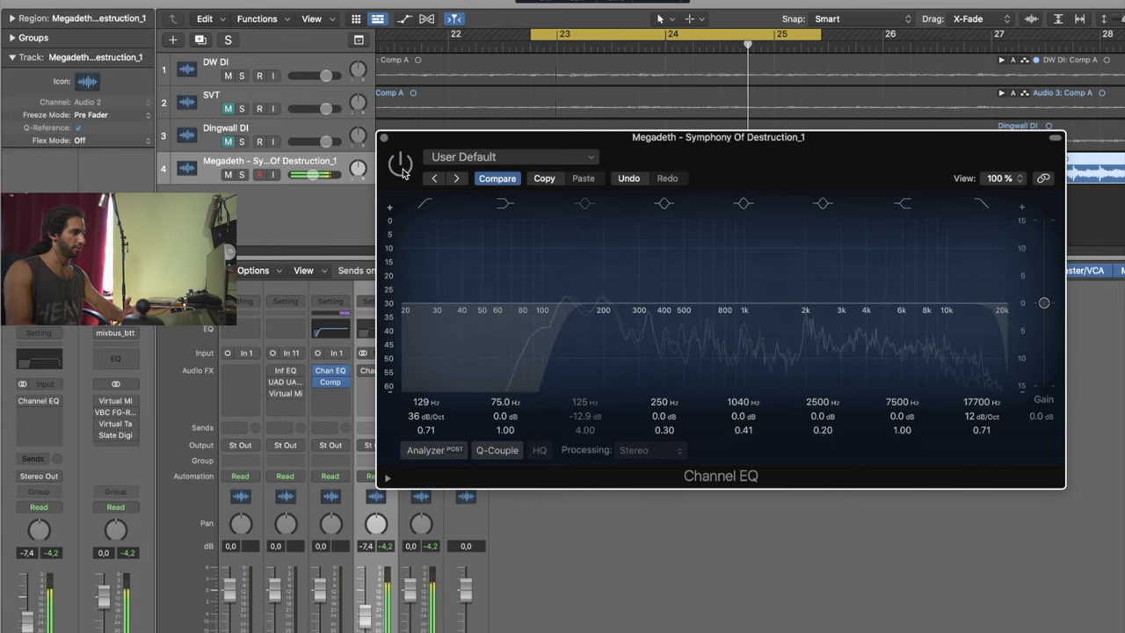
left_click(401, 166)
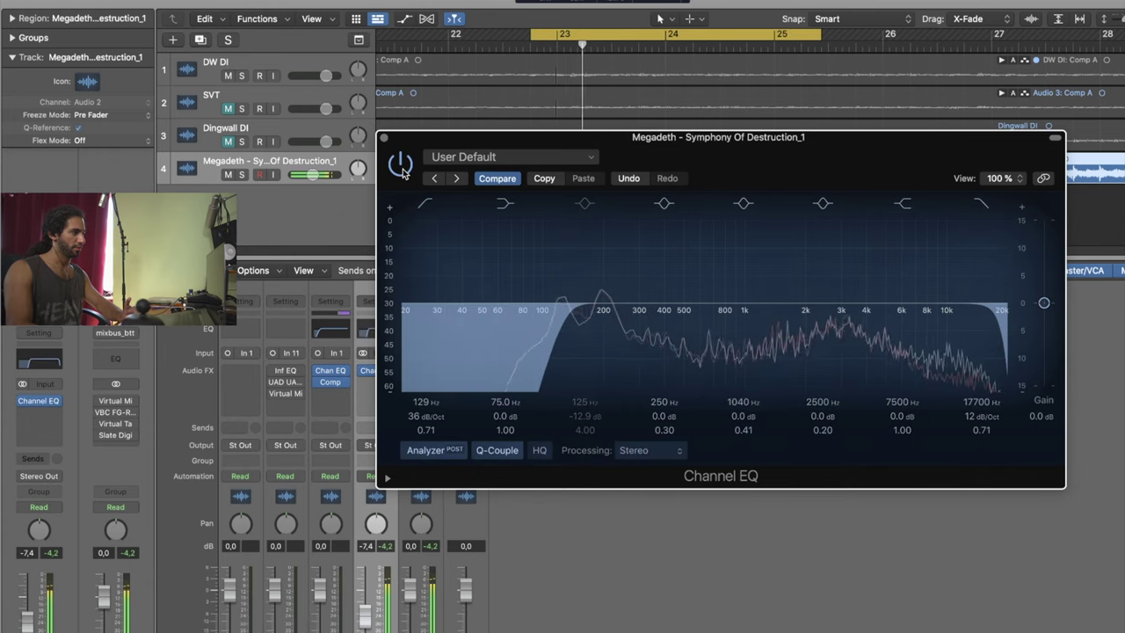
left_click(401, 171)
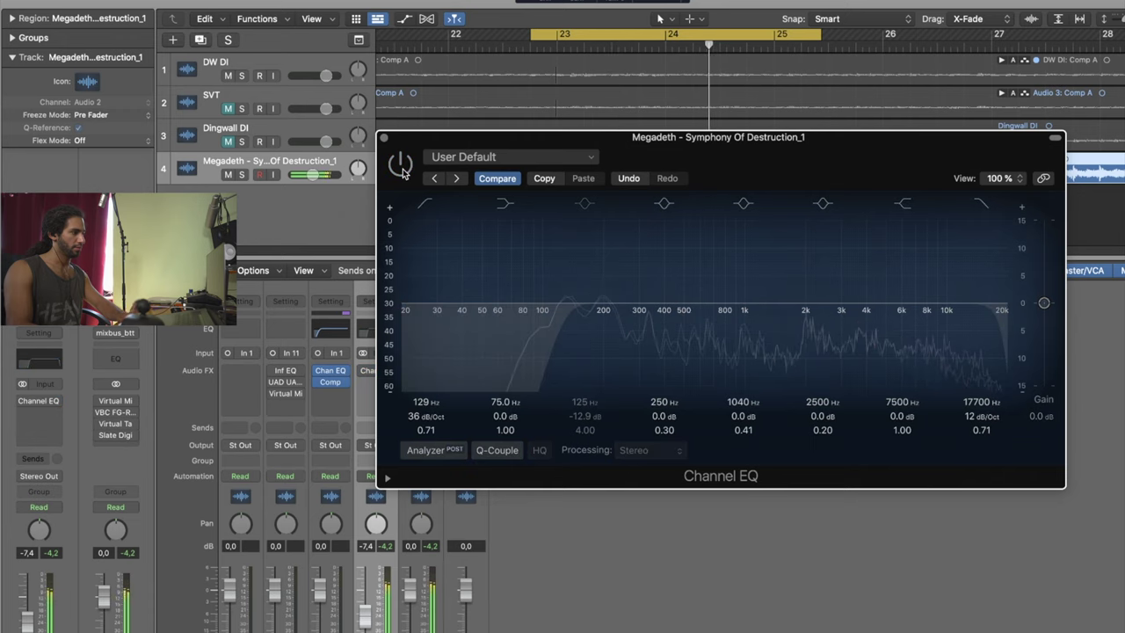
left_click(401, 169)
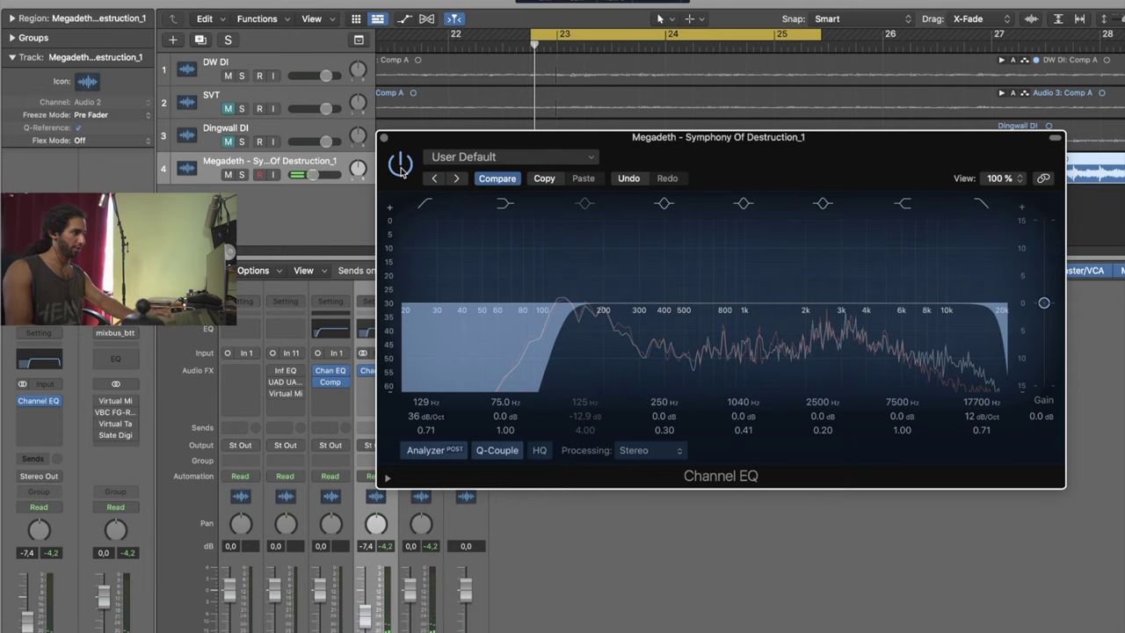
left_click(401, 169)
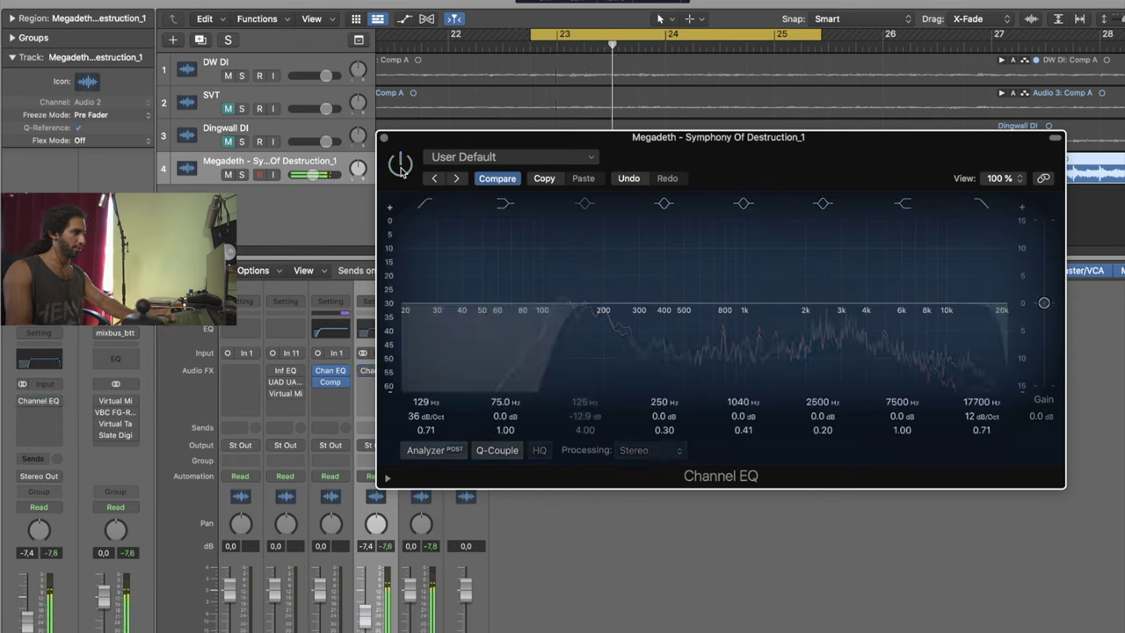
left_click(401, 170)
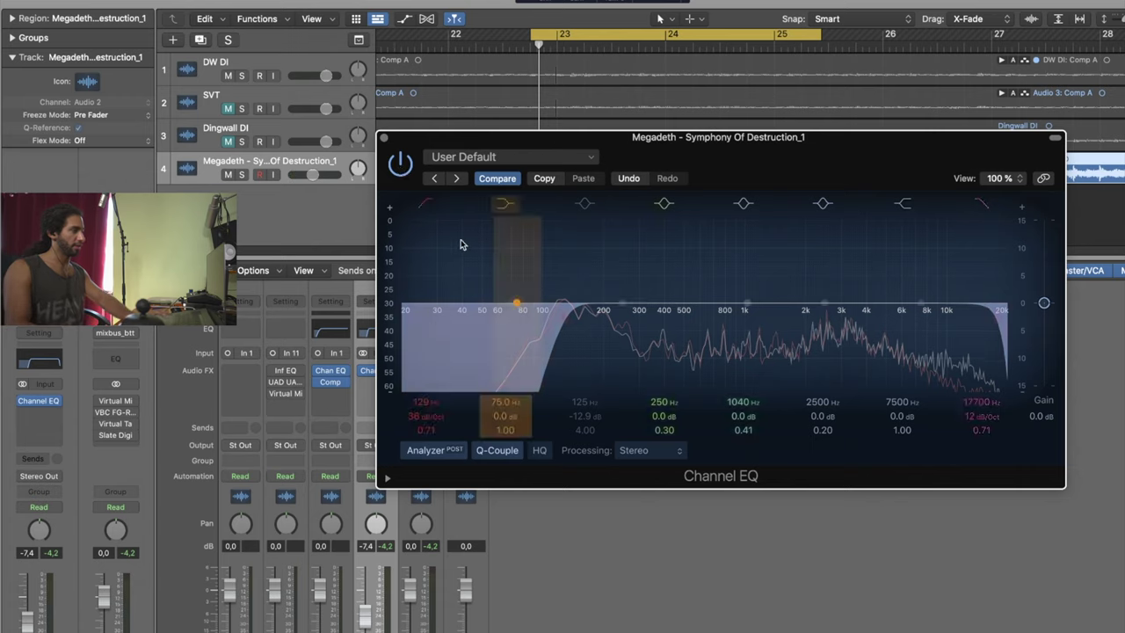
left_click(401, 164)
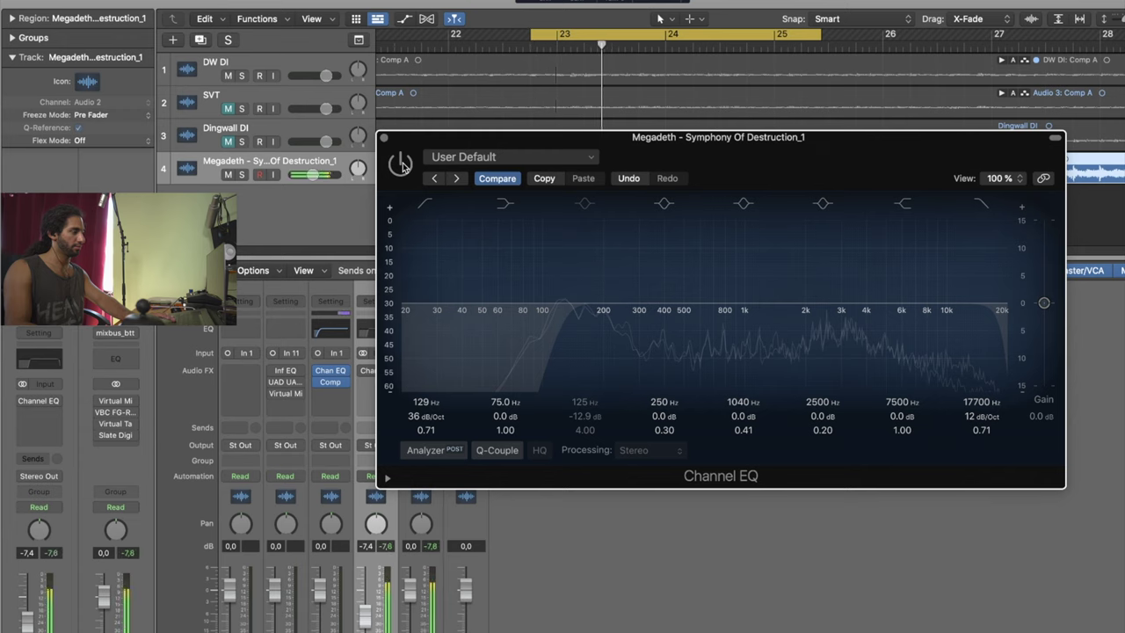
left_click(401, 164)
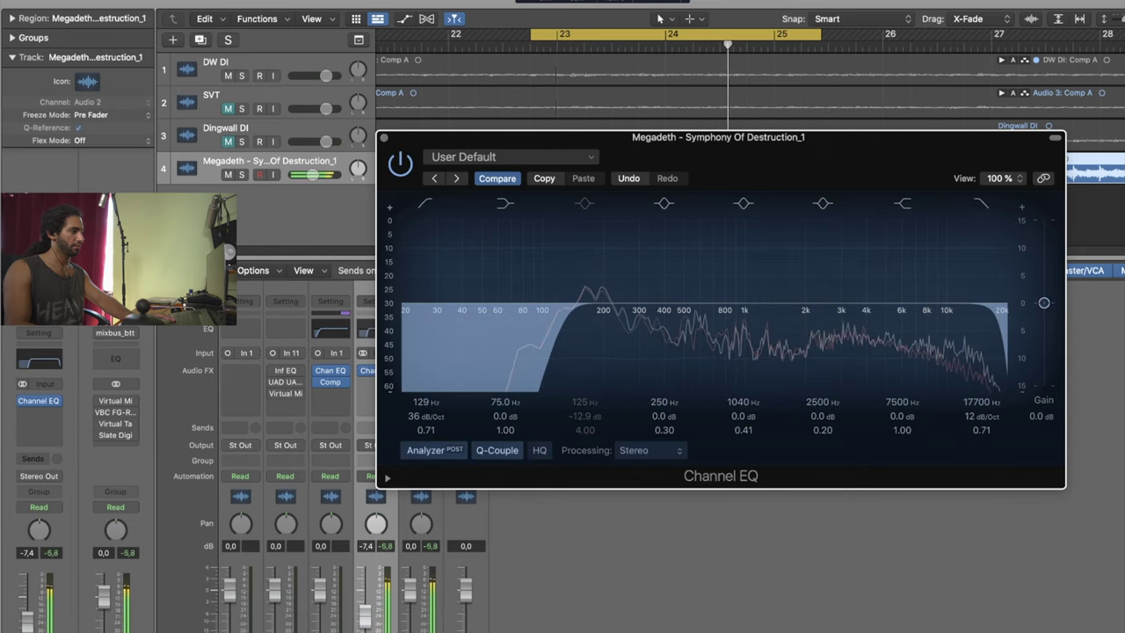
Unmute the Dingwall DI track and compare the combined playback with the song's Channel EQ bypassed and active
key("ctrl+m")
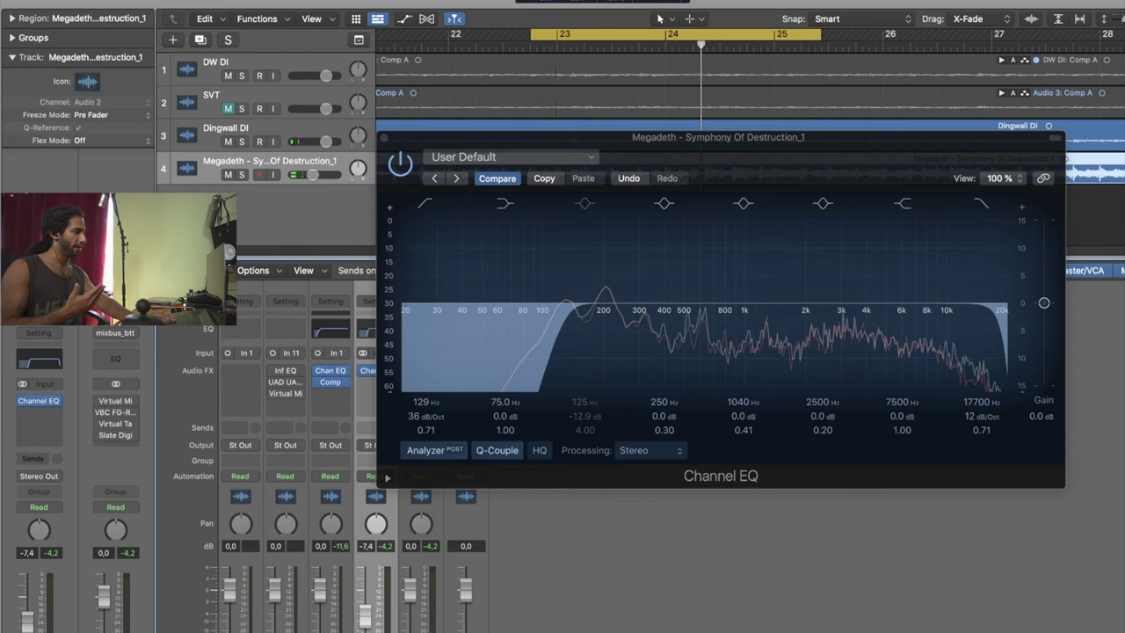
key("space")
left_click(403, 164)
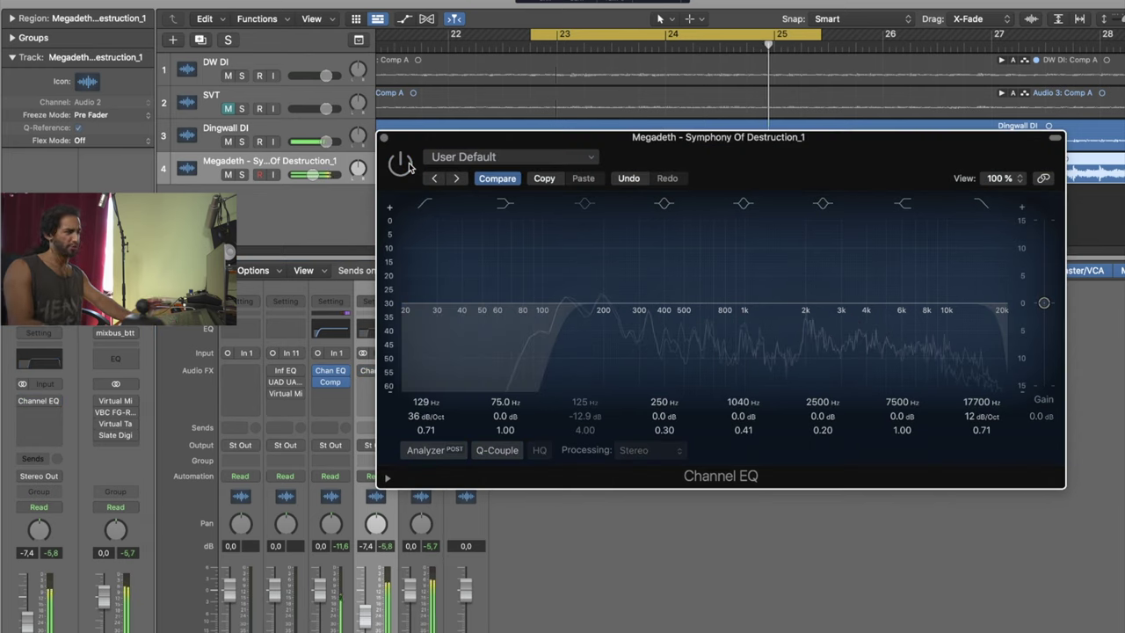
left_click(404, 164)
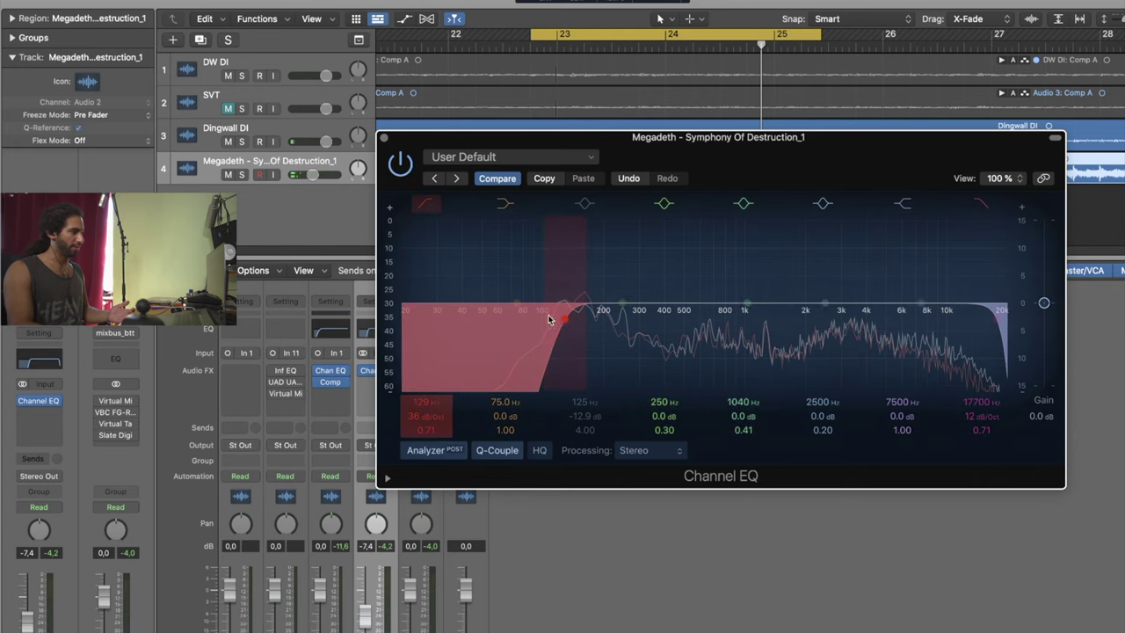
Lower the Channel EQ's low-cut filter to 51.5 Hz and re-enable the 125 Hz band
left_click_drag(420, 400, 420, 422)
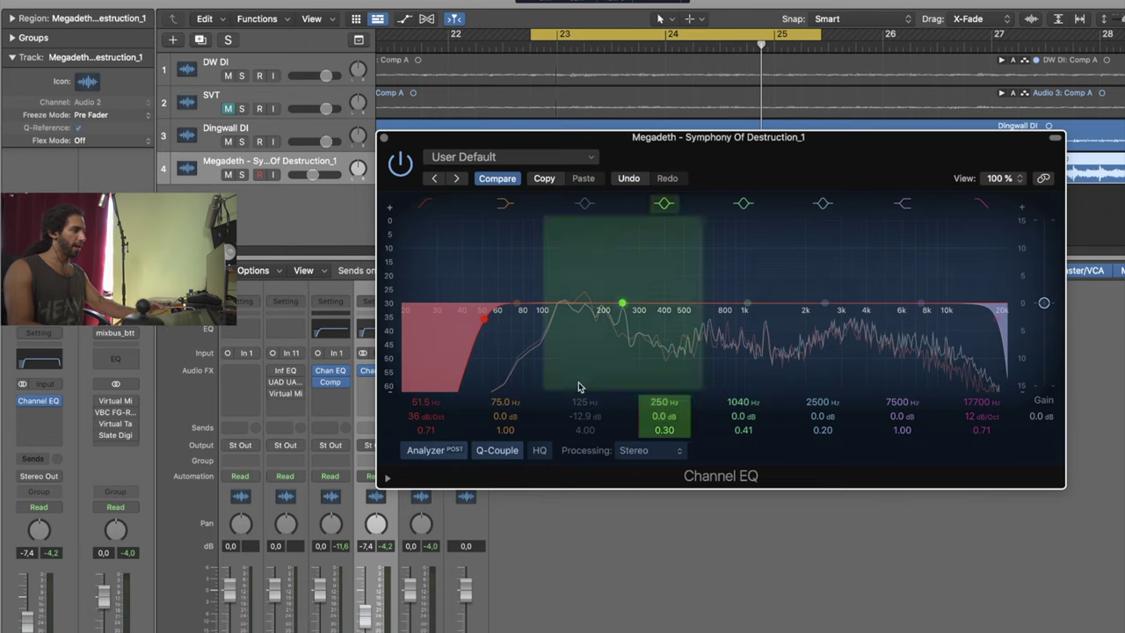
left_click(587, 204)
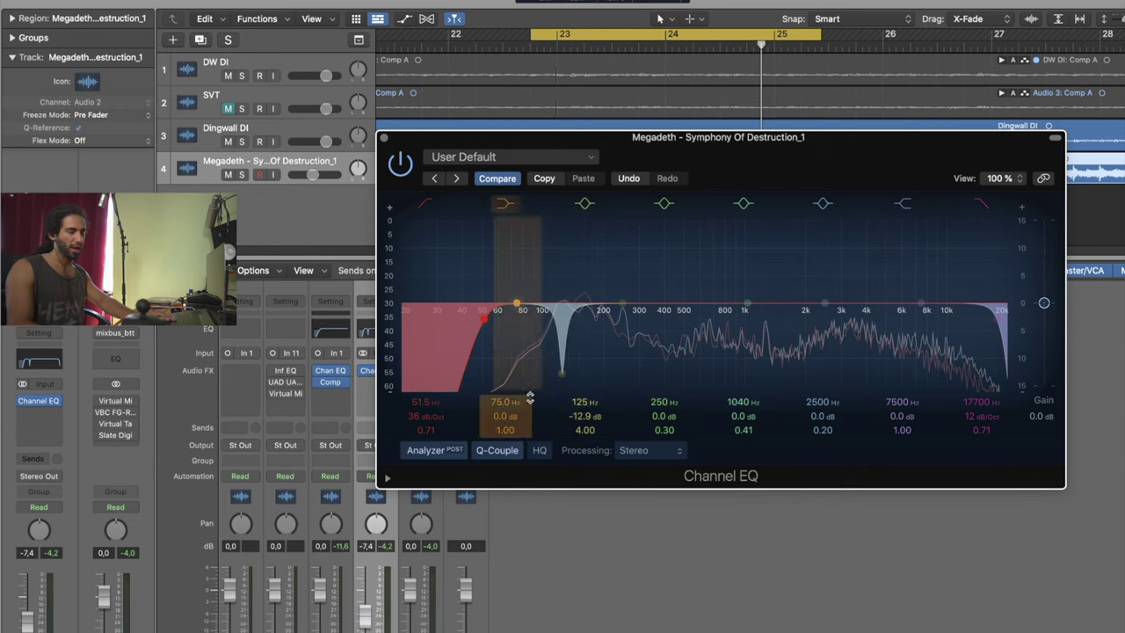
Boost the 125 Hz band to +18.6 dB, sweep it through the lows during playback, and settle on a 12 dB cut at 83 Hz
left_click_drag(562, 373, 562, 201)
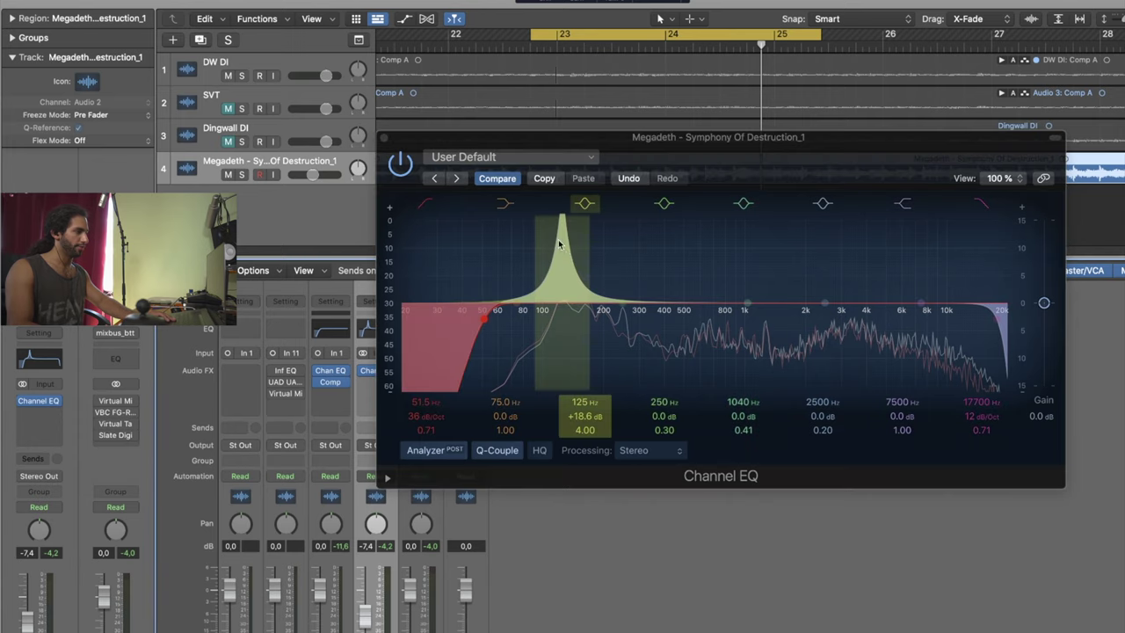
left_click(581, 401)
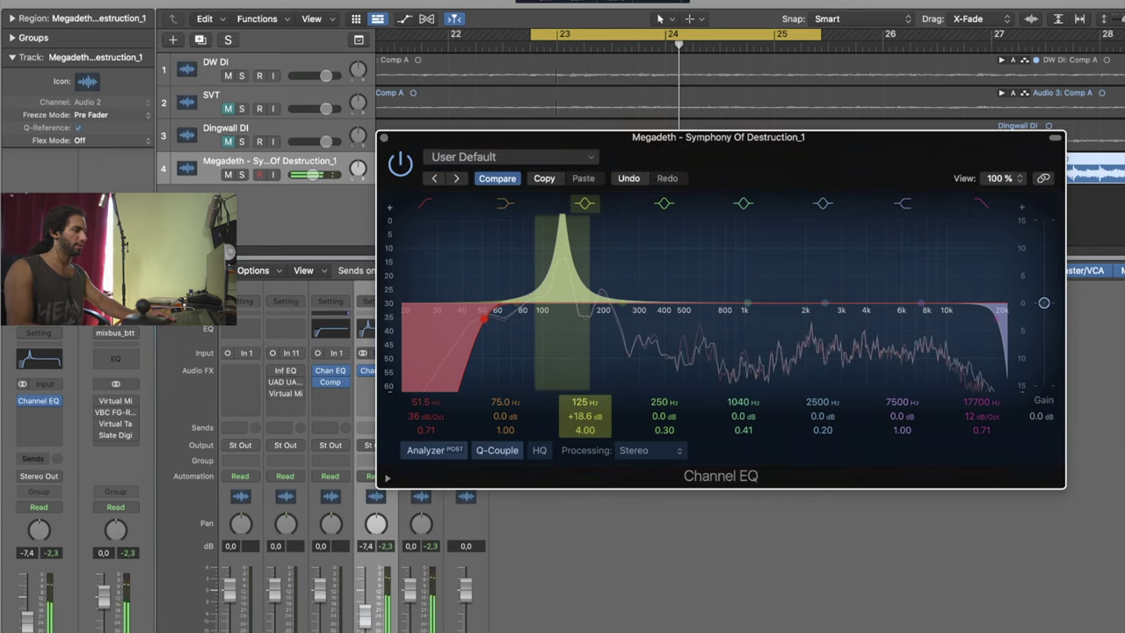
left_click_drag(580, 401, 580, 419)
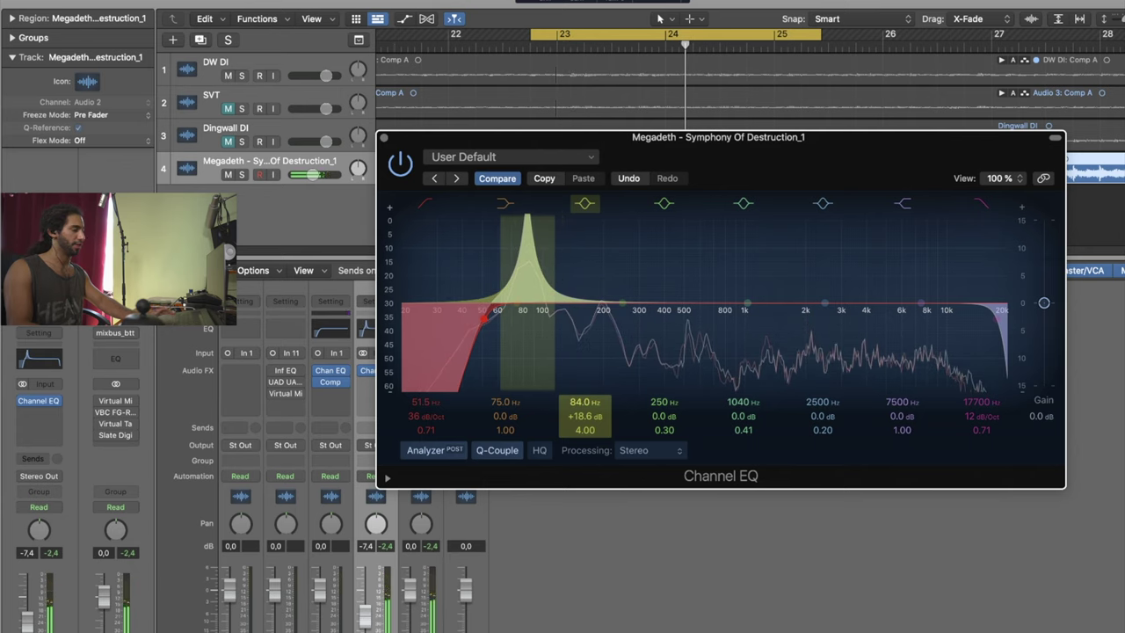
left_click_drag(580, 418, 580, 396)
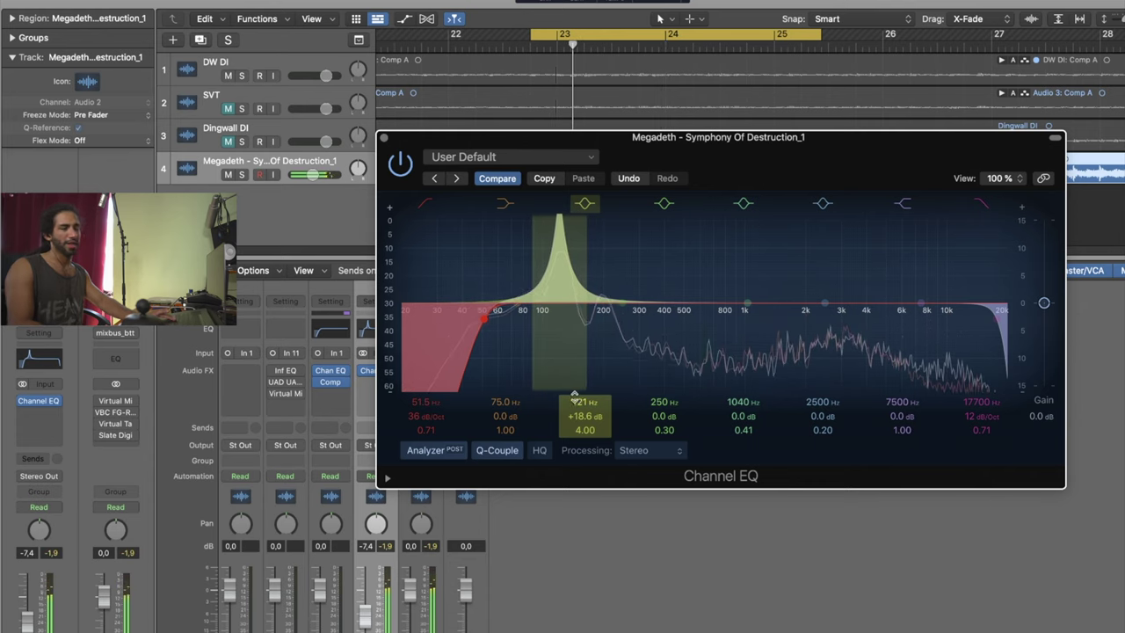
left_click_drag(583, 400, 583, 415)
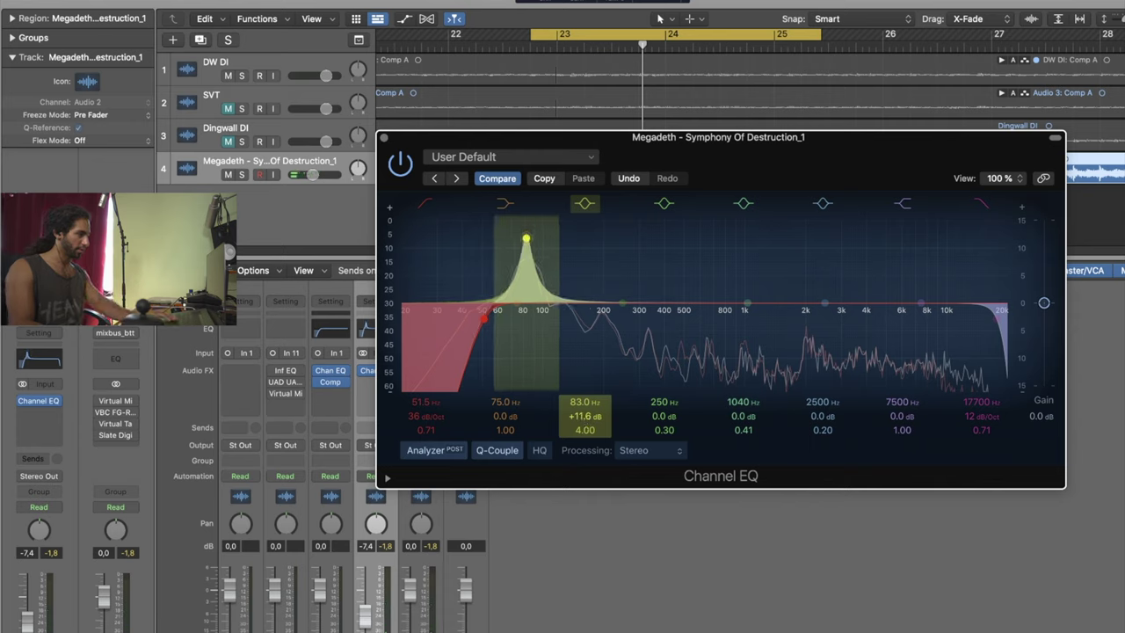
key("space")
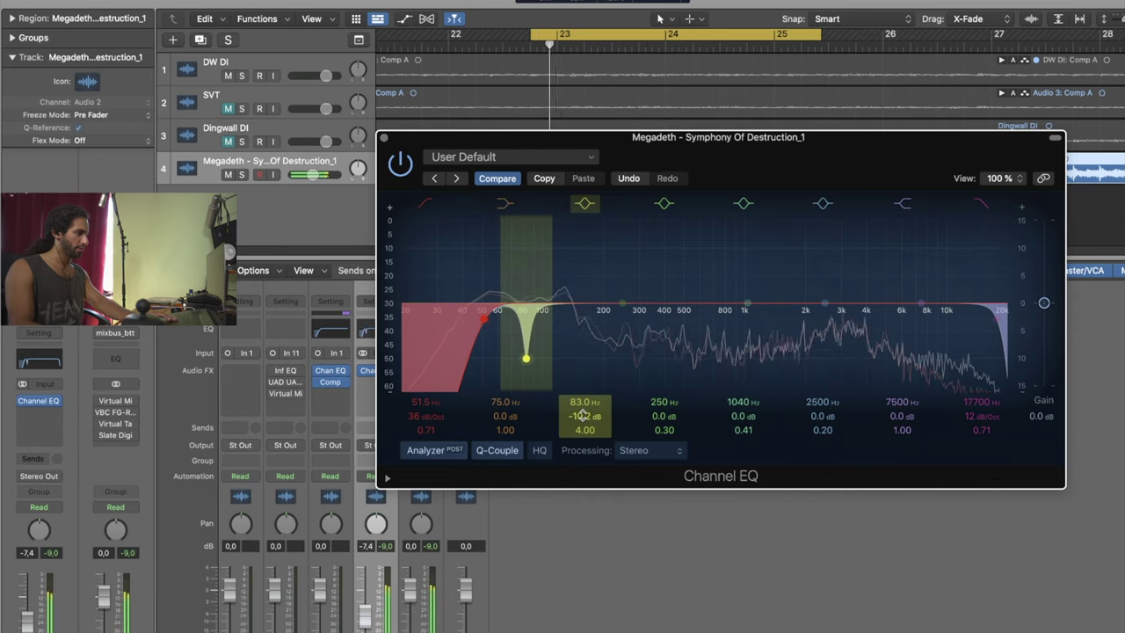
Set the 250 Hz band to 122 Hz, -10.8 dB and Q 4.30, and compare playback with the EQ bypassed and active
left_click_drag(664, 402, 661, 441)
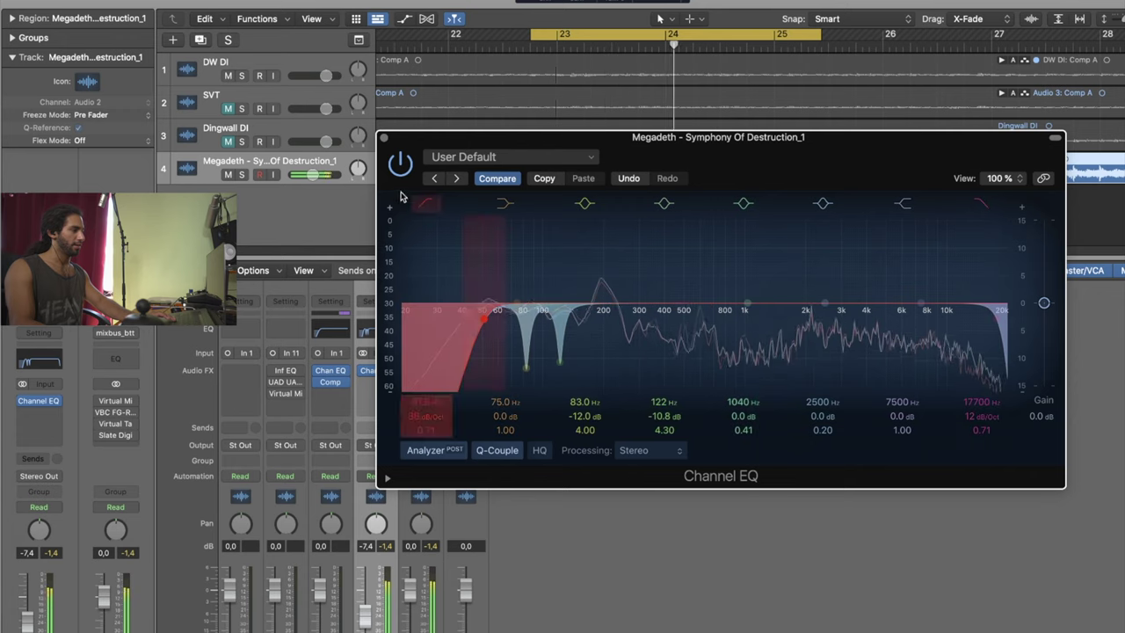
left_click(399, 163)
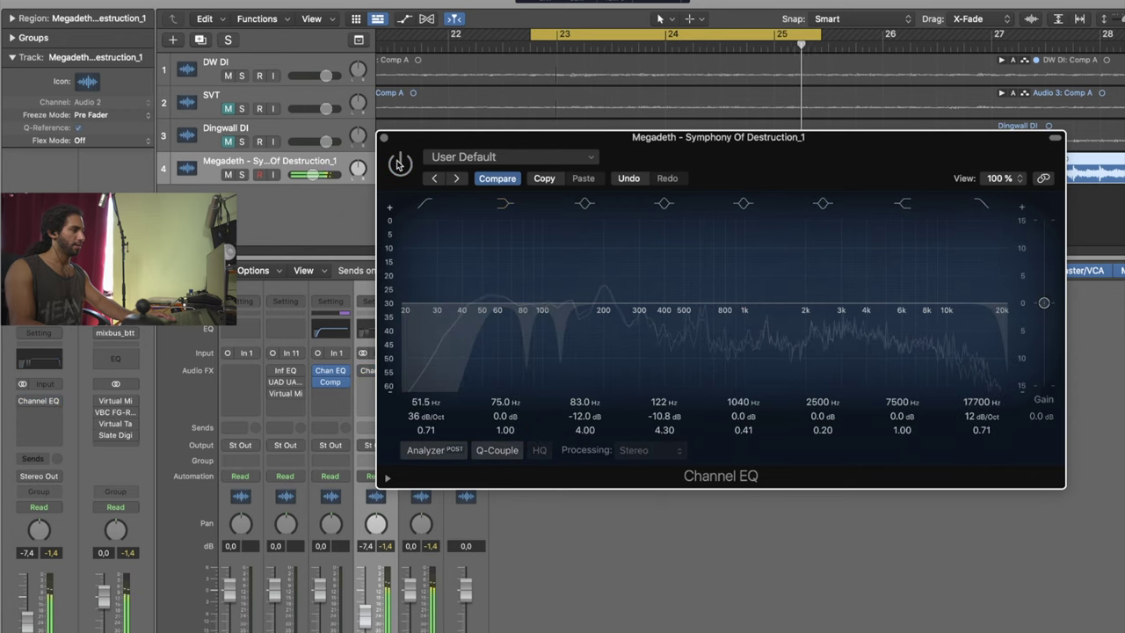
left_click(399, 164)
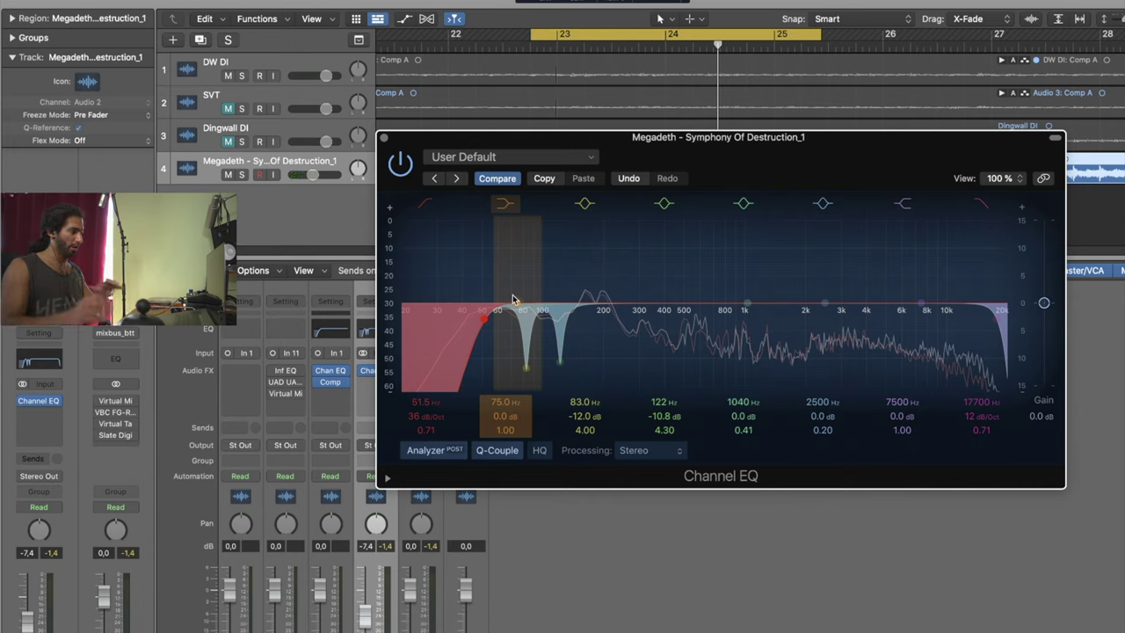
key("space")
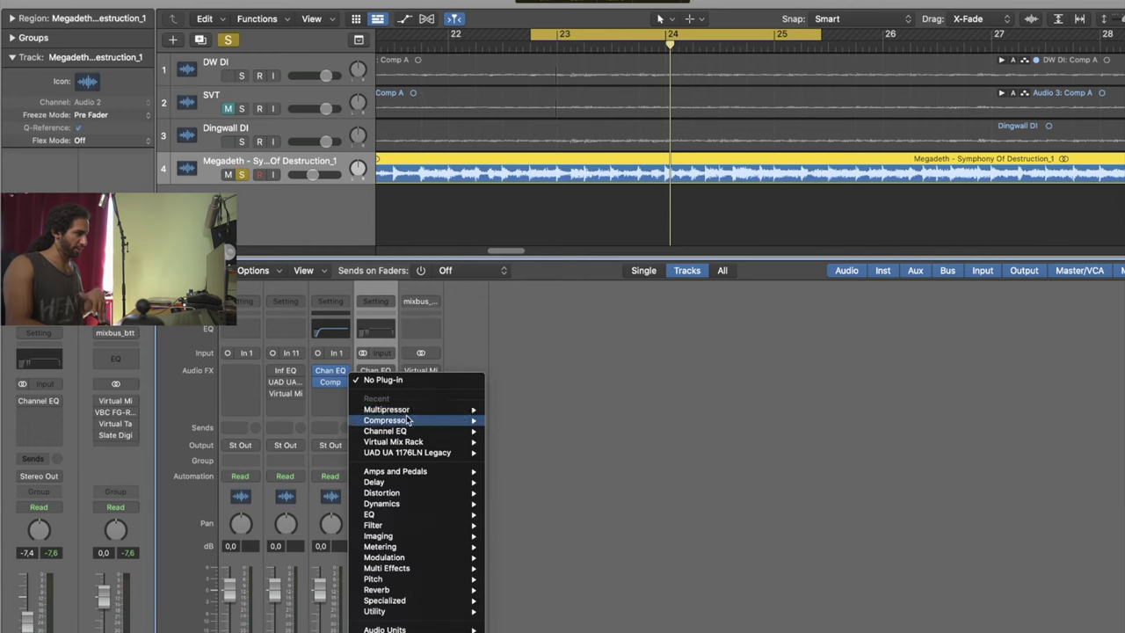
Insert a stereo Multipressor after the Channel EQ on the Megadeth track and set its first crossover to 130 Hz
mouse_move(408, 413)
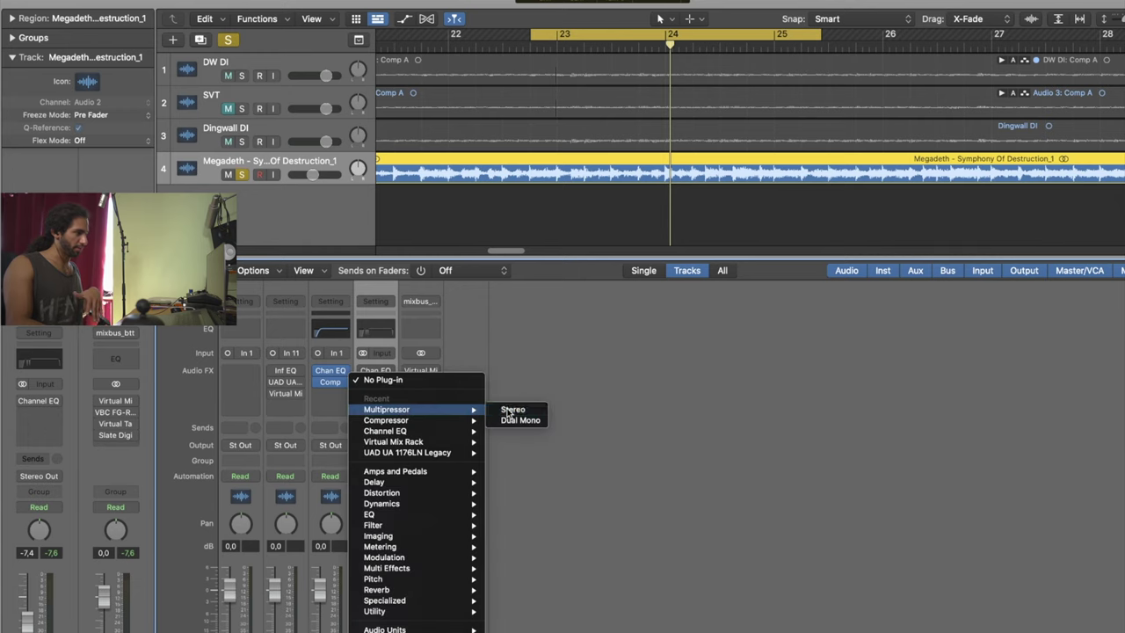
left_click(512, 409)
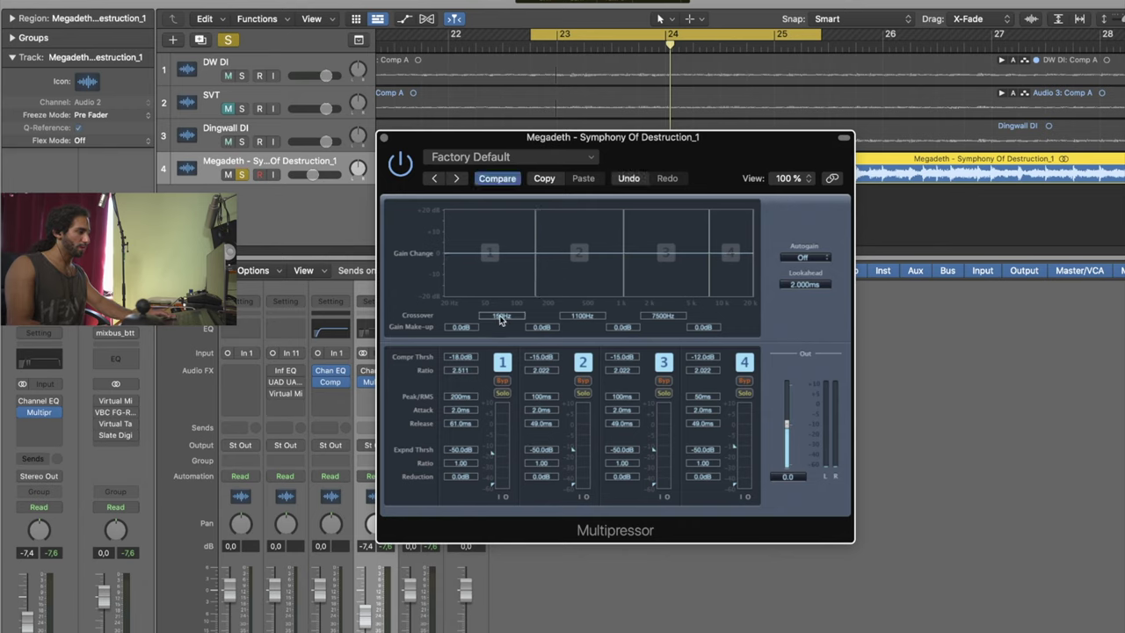
left_click_drag(531, 257, 526, 257)
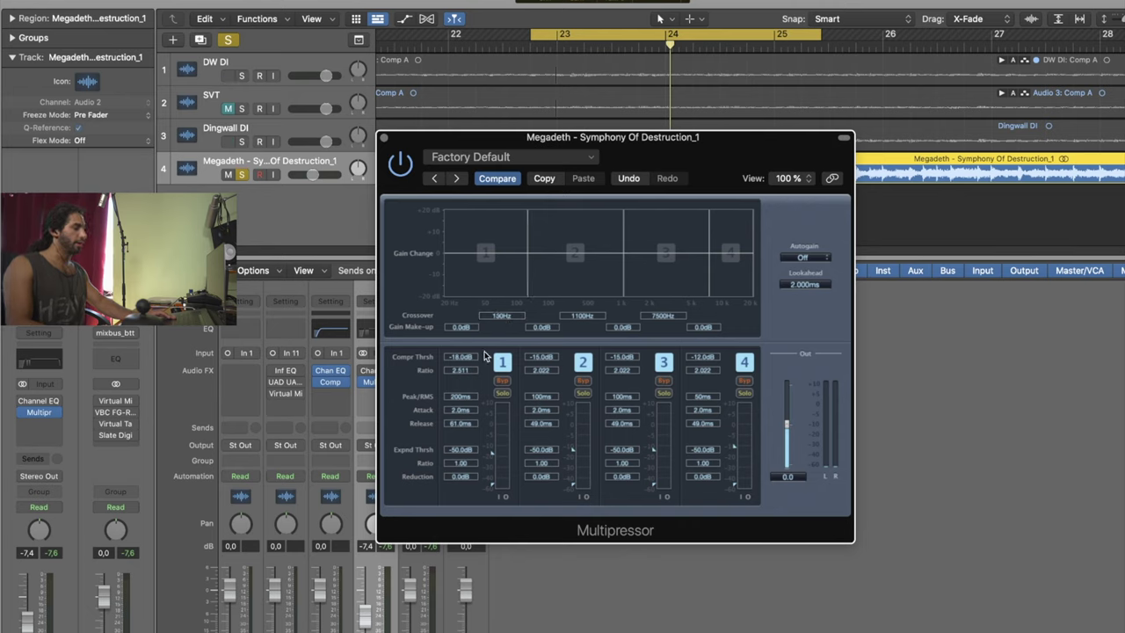
Set the Multipressor's band 1 compression ratio to 3.675 and start playback
double_click(466, 370)
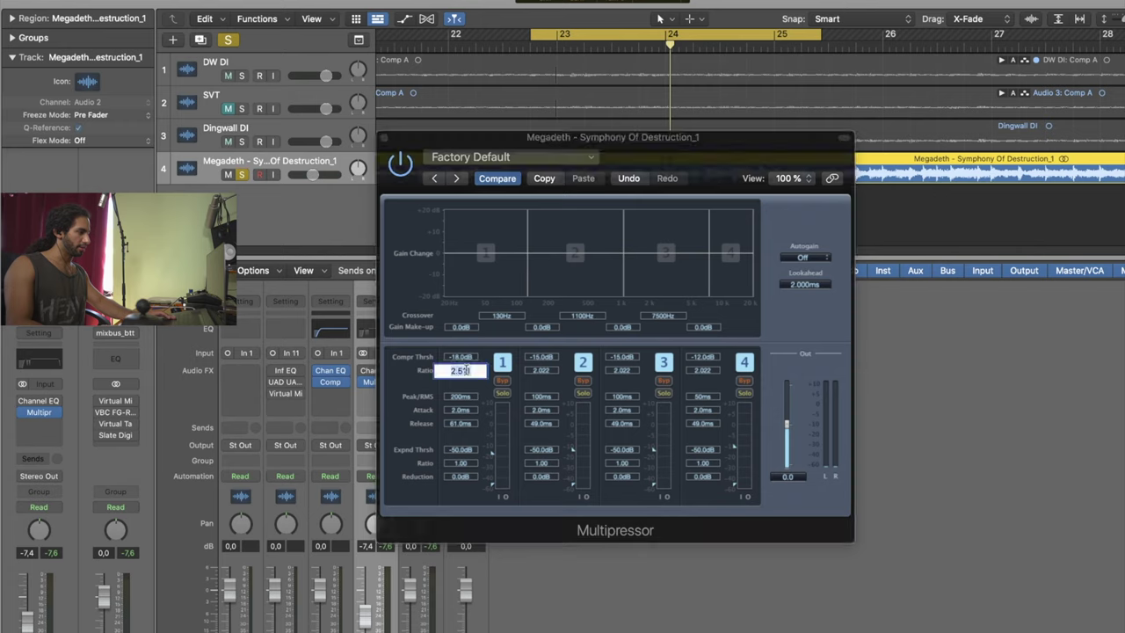
type("3.675")
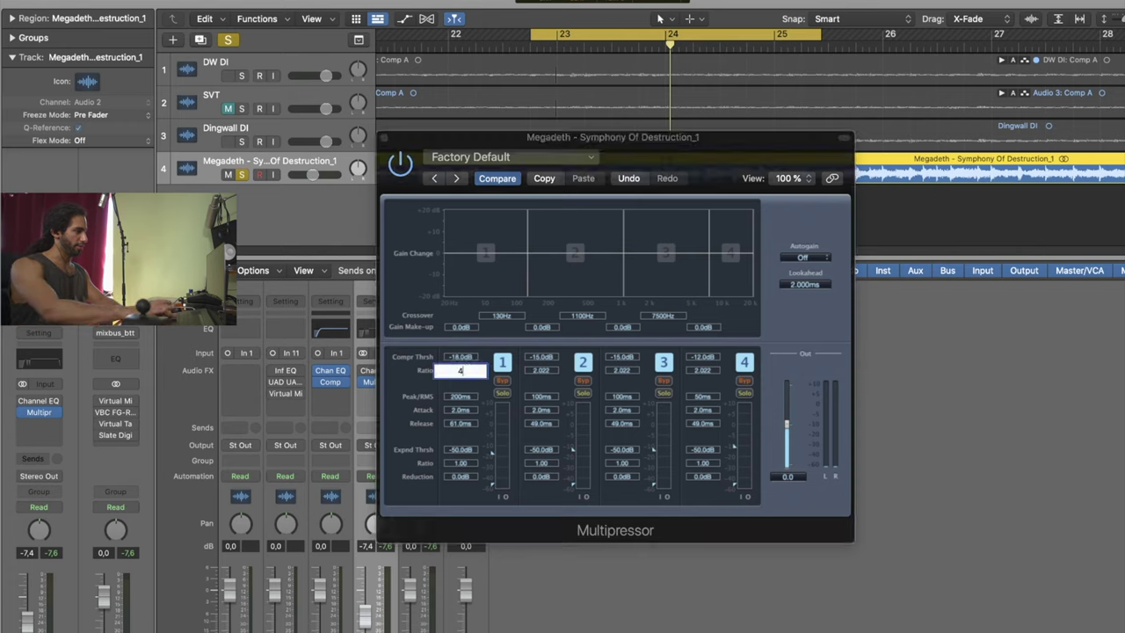
key("Return")
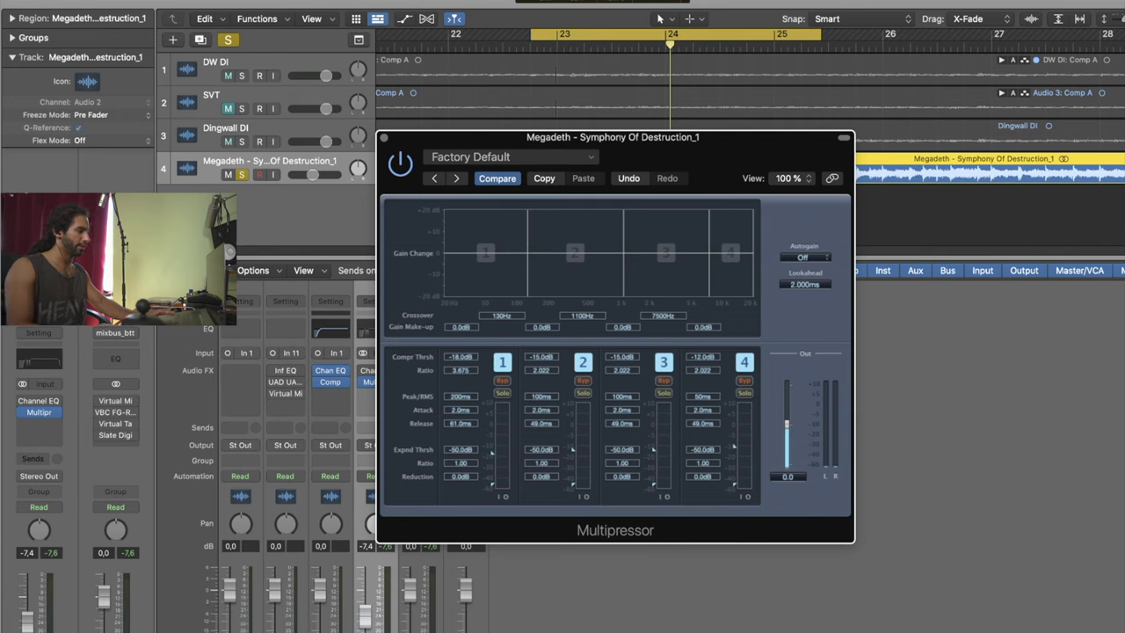
key("space")
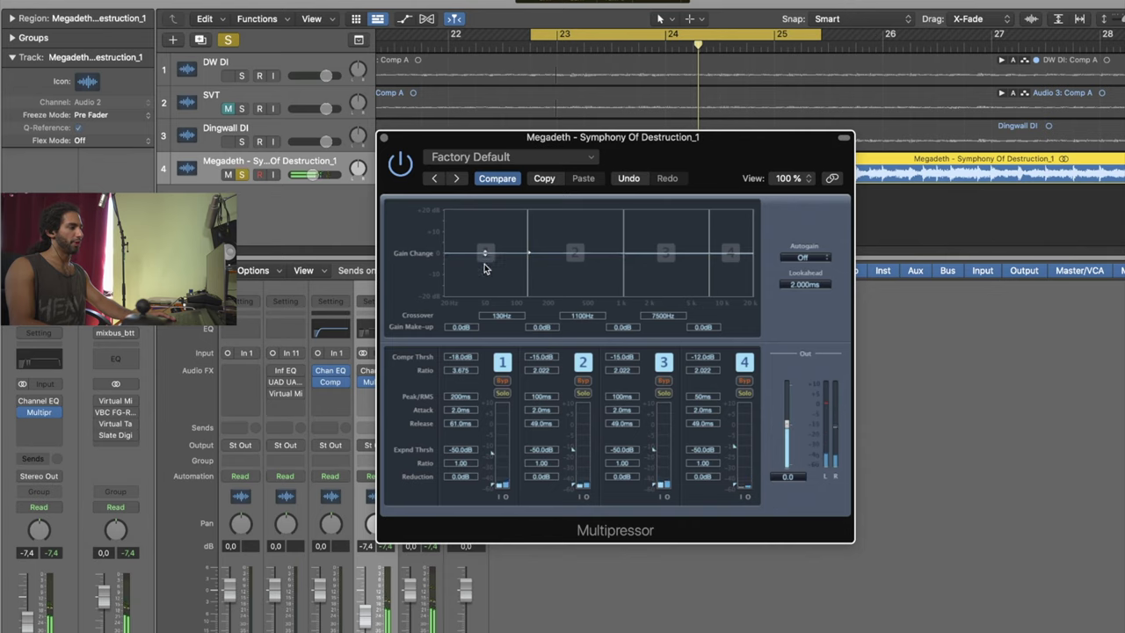
Set the Multipressor's band 1 compression threshold to -41 dB and its gain make-up to -11.5 dB
key("space")
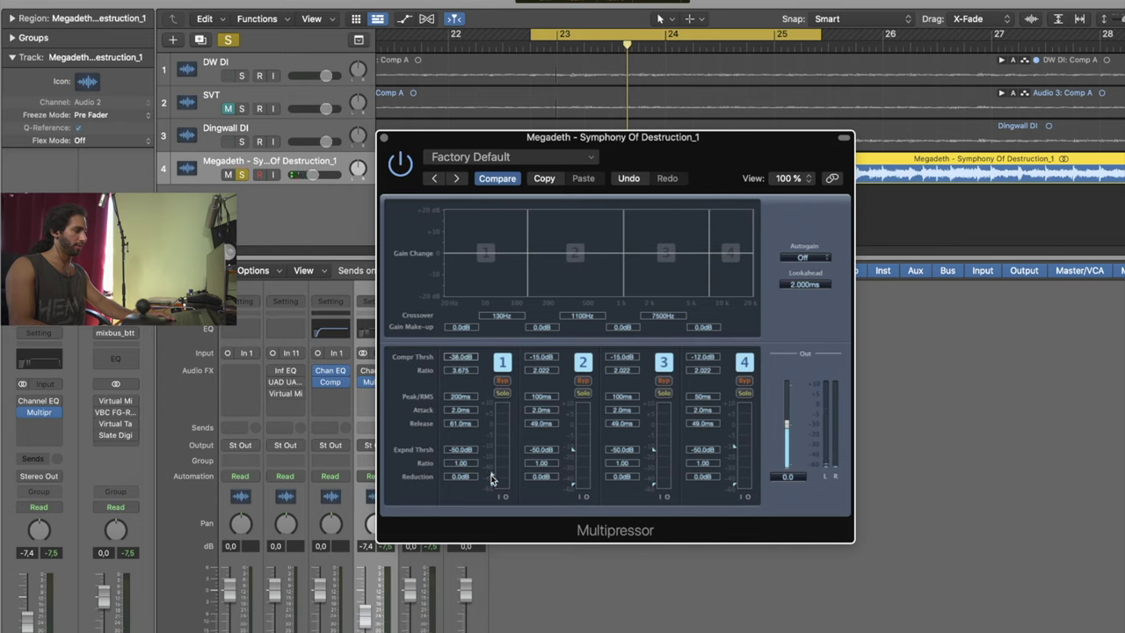
key("space")
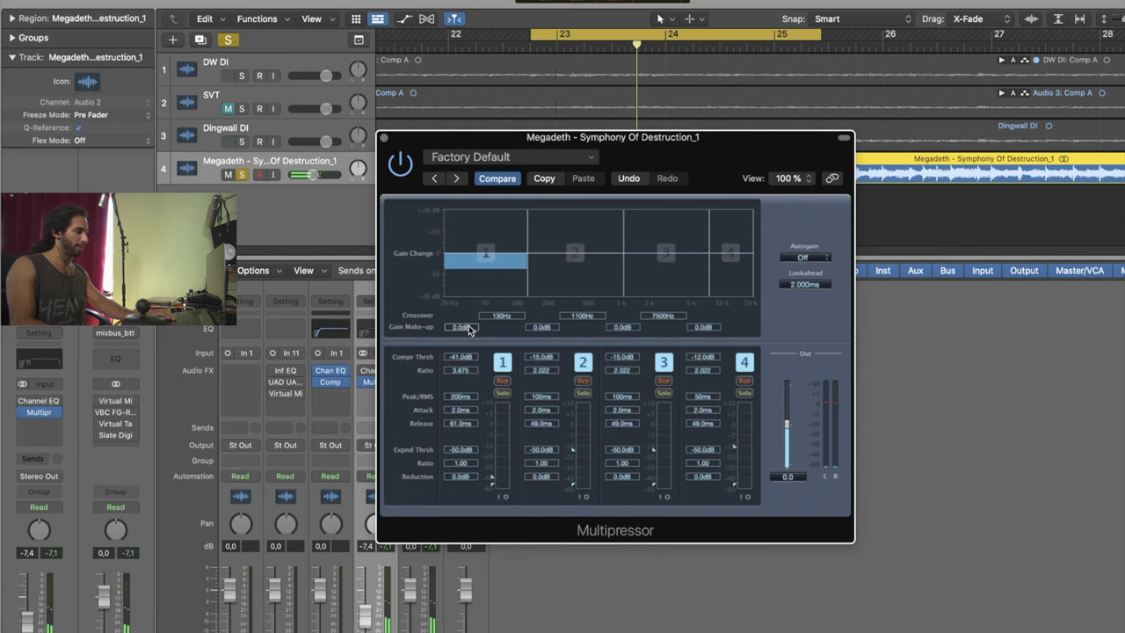
left_click_drag(470, 328, 486, 402)
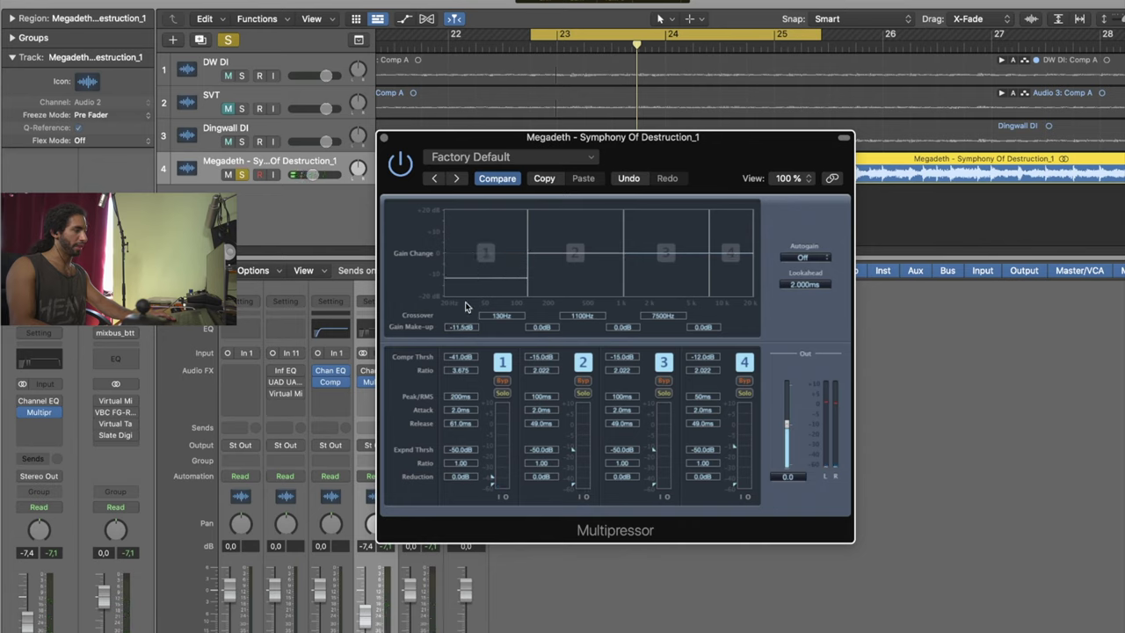
key("space")
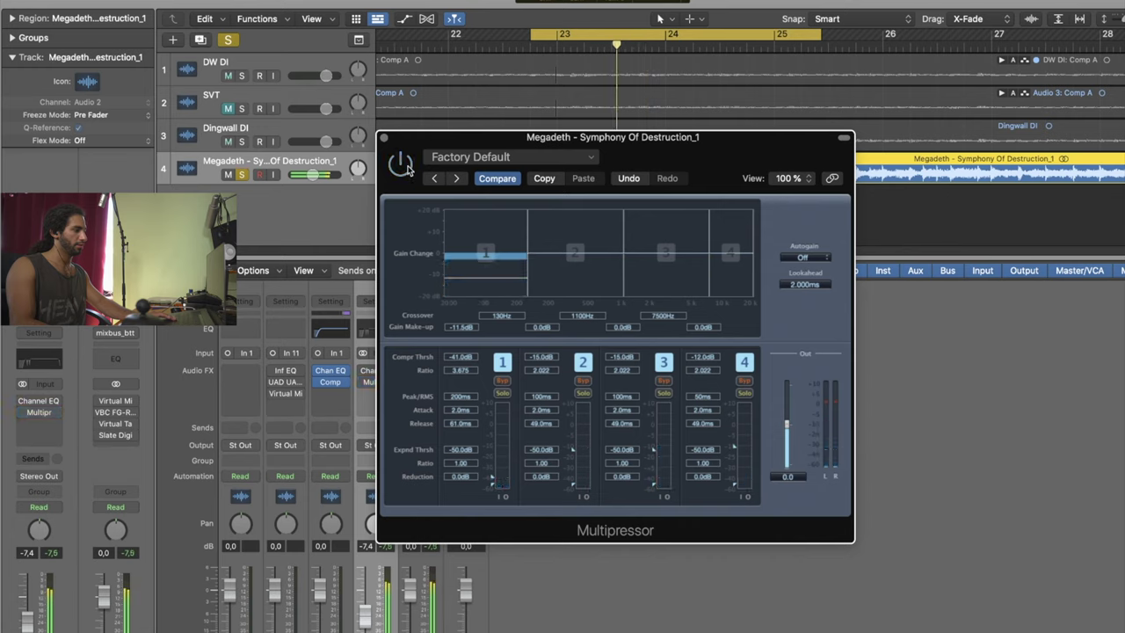
Compare the soloed Megadeth track's playback with the Multipressor bypassed and active
key("space")
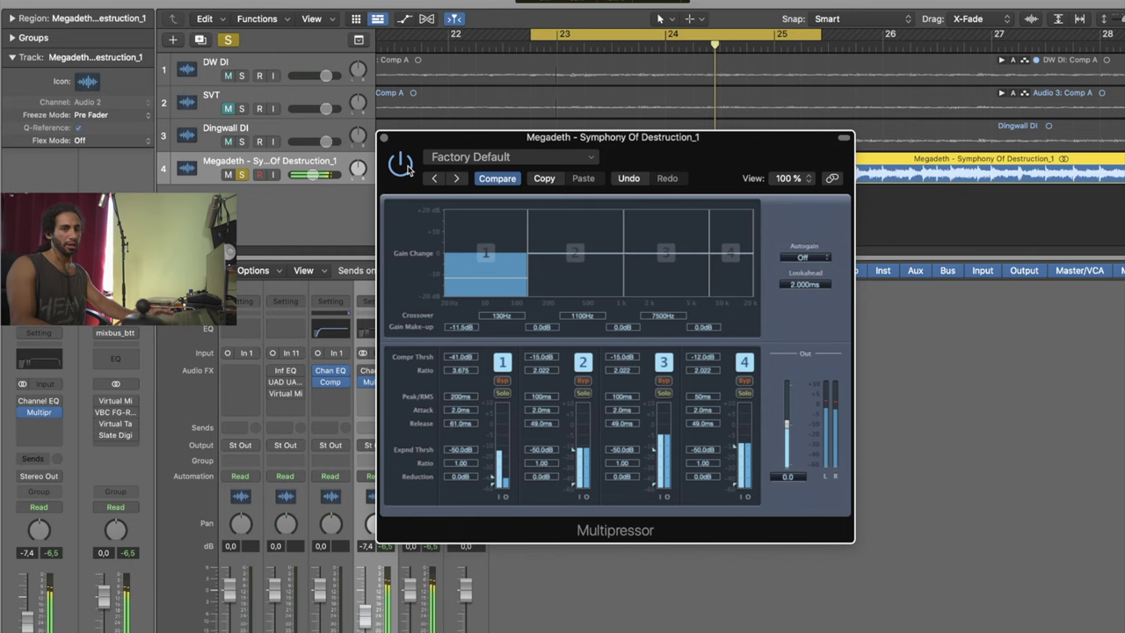
key("space")
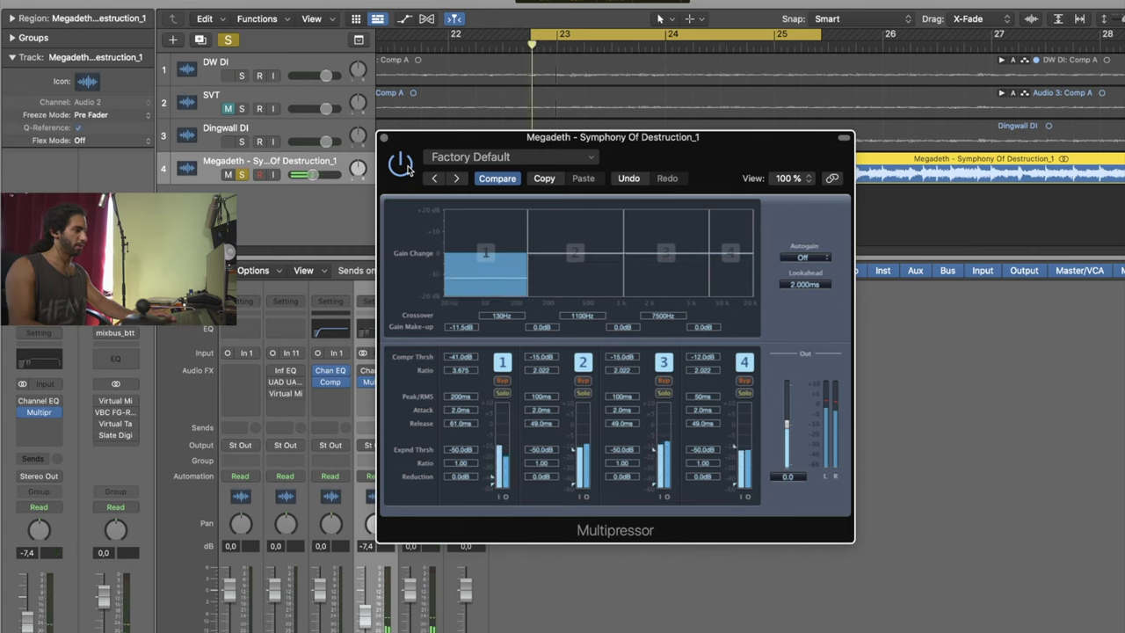
left_click(401, 164)
left_click(401, 163)
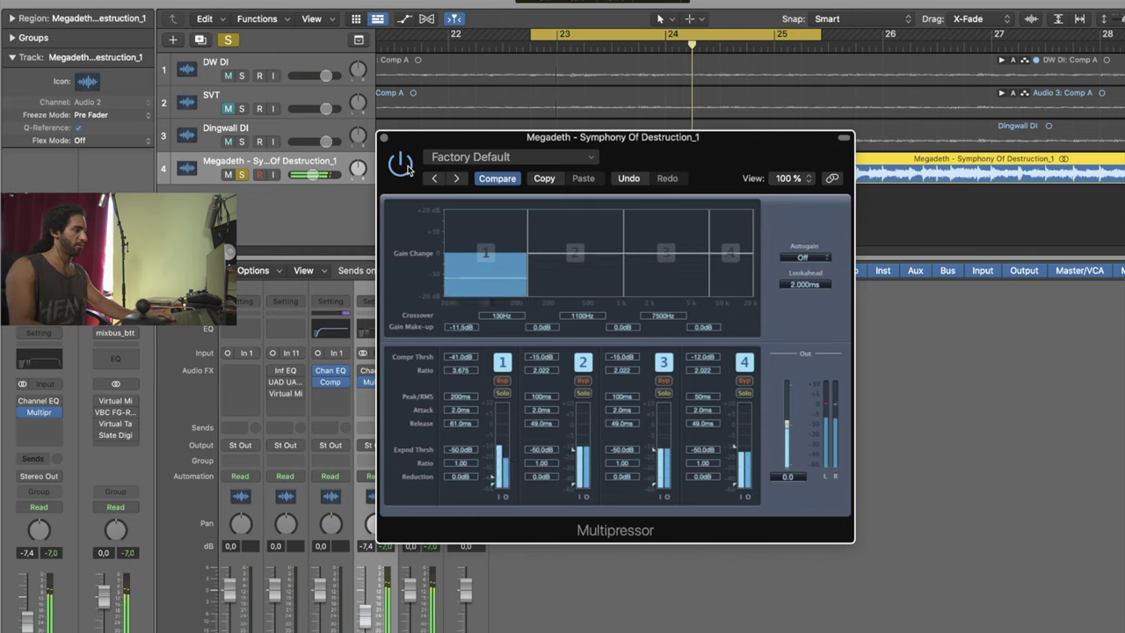
Unsolo the Megadeth track and compare the full playback with its Channel EQ and Multipressor active and bypassed
left_click(365, 374)
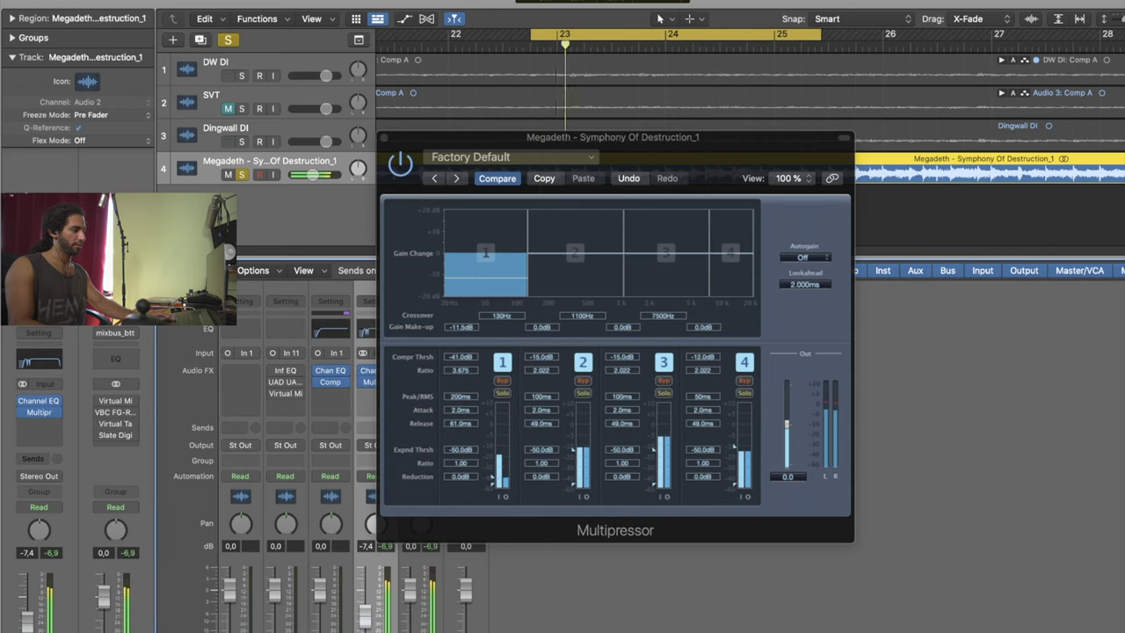
key("s")
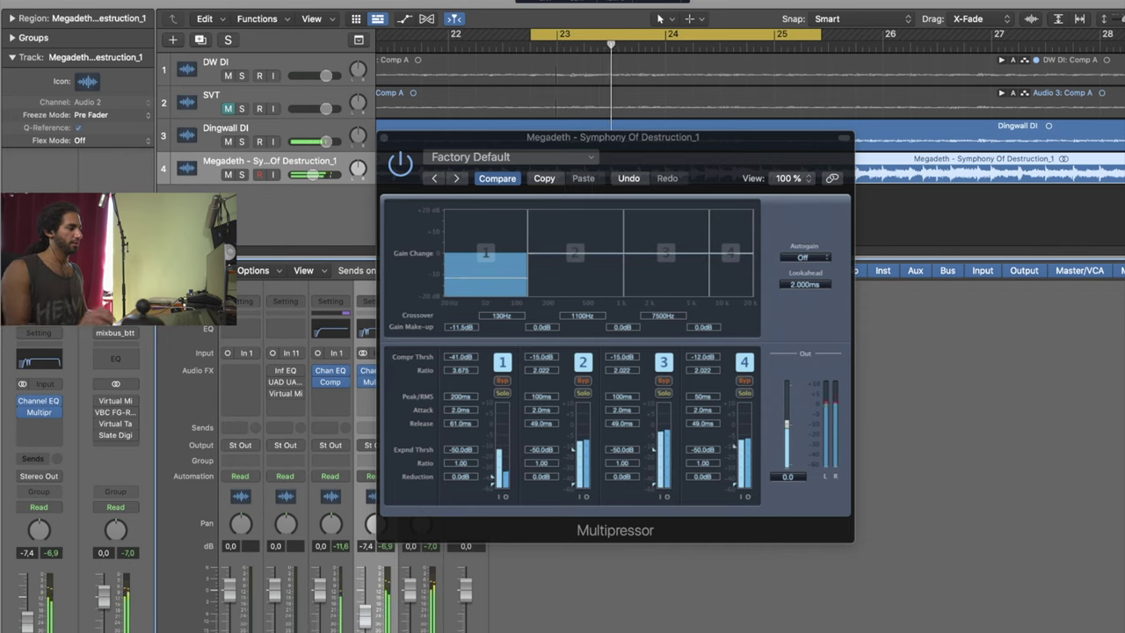
left_click(362, 373)
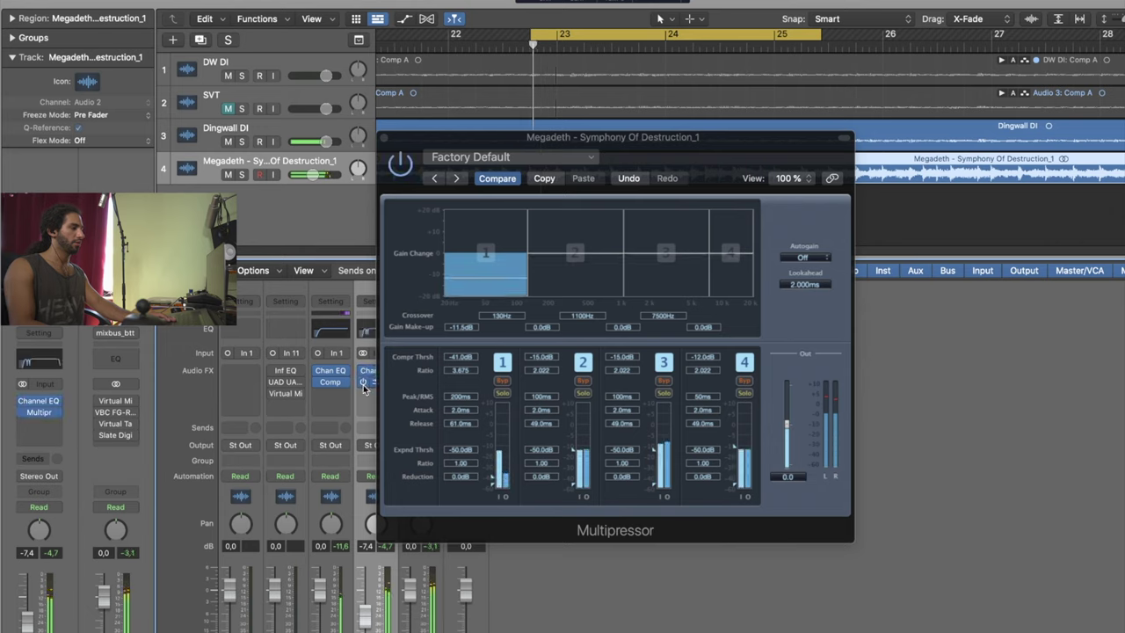
left_click(363, 382)
left_click(364, 370)
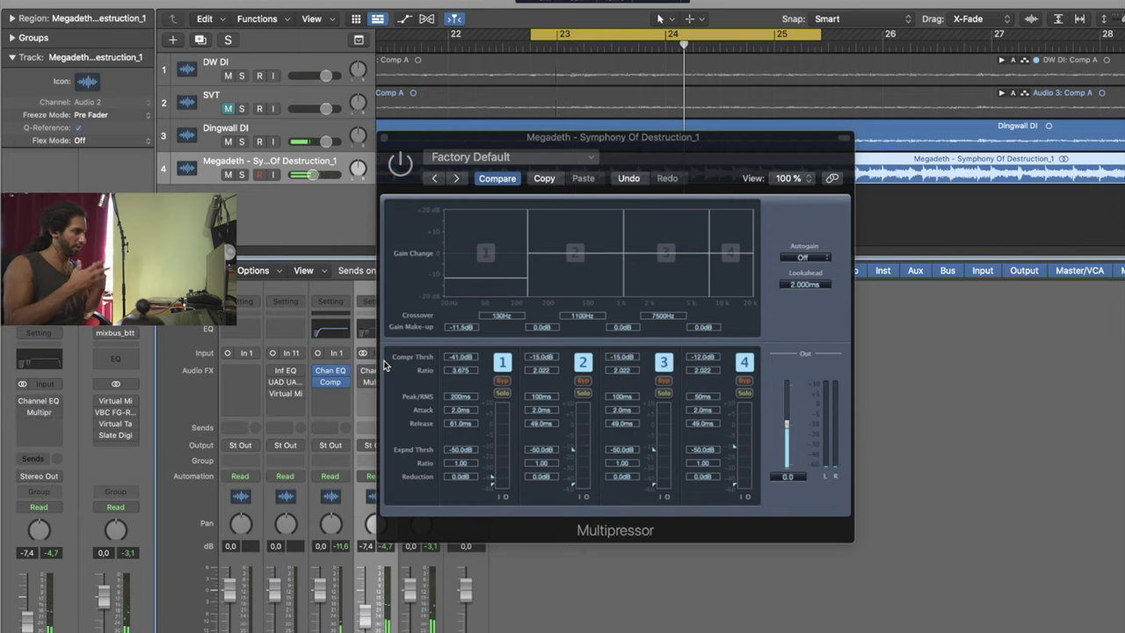
Re-enable the Megadeth track's Channel EQ and replace its Multipressor with a Compressor
left_click(383, 139)
left_click(366, 371)
left_click(376, 387)
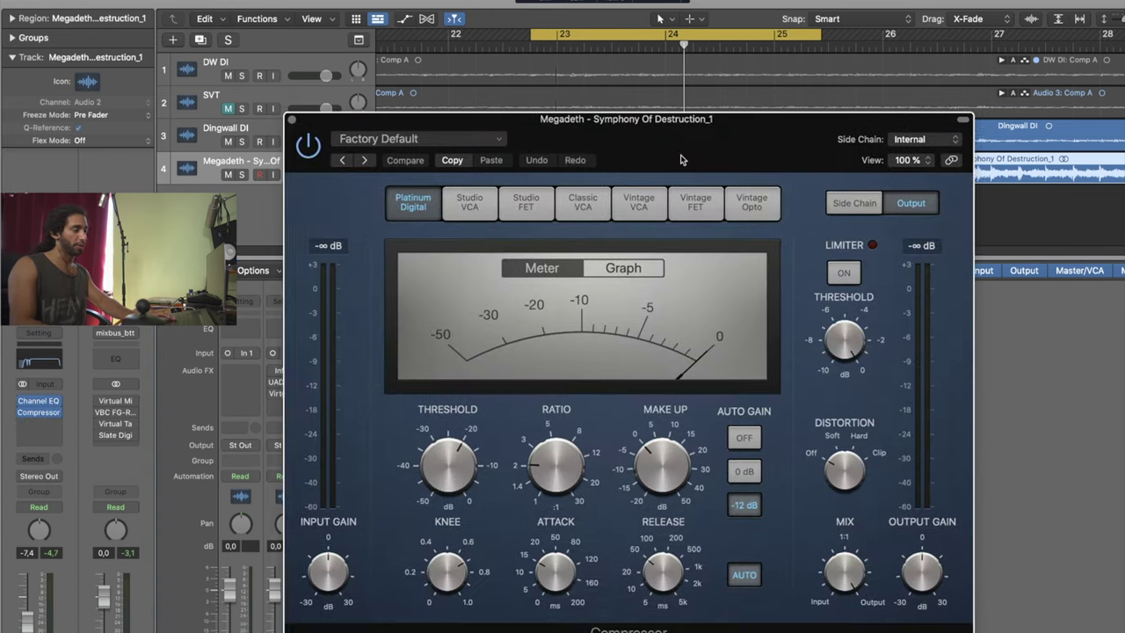
Set the Compressor's side chain source to the Dingwall DI (Audio 1) track
left_click(898, 139)
mouse_move(914, 161)
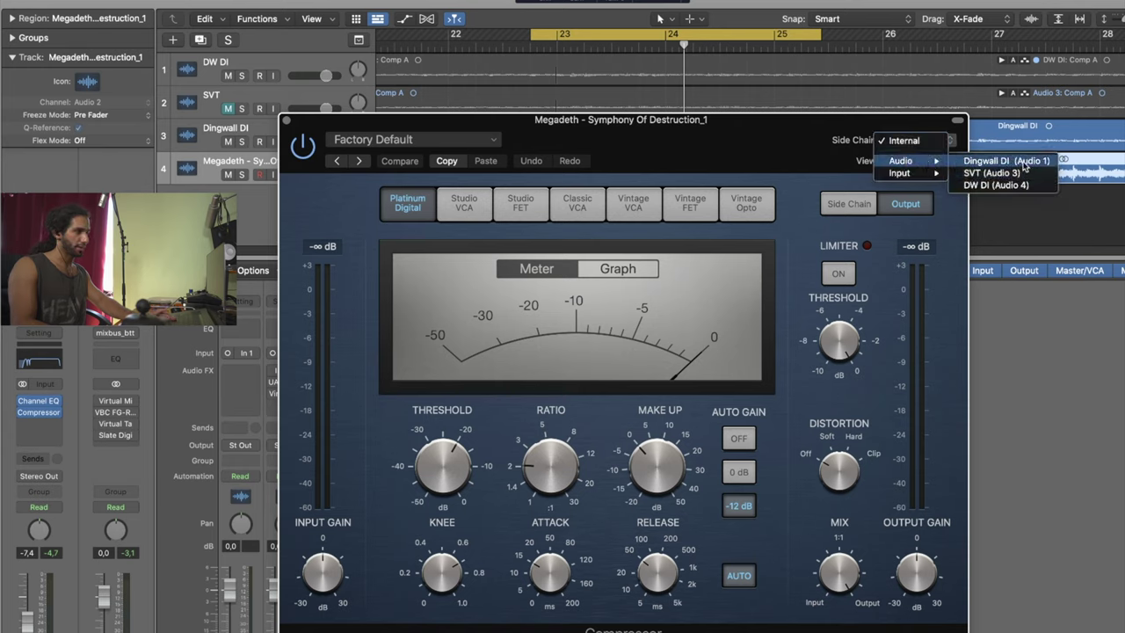
left_click(1025, 164)
left_click(910, 141)
left_click(912, 142)
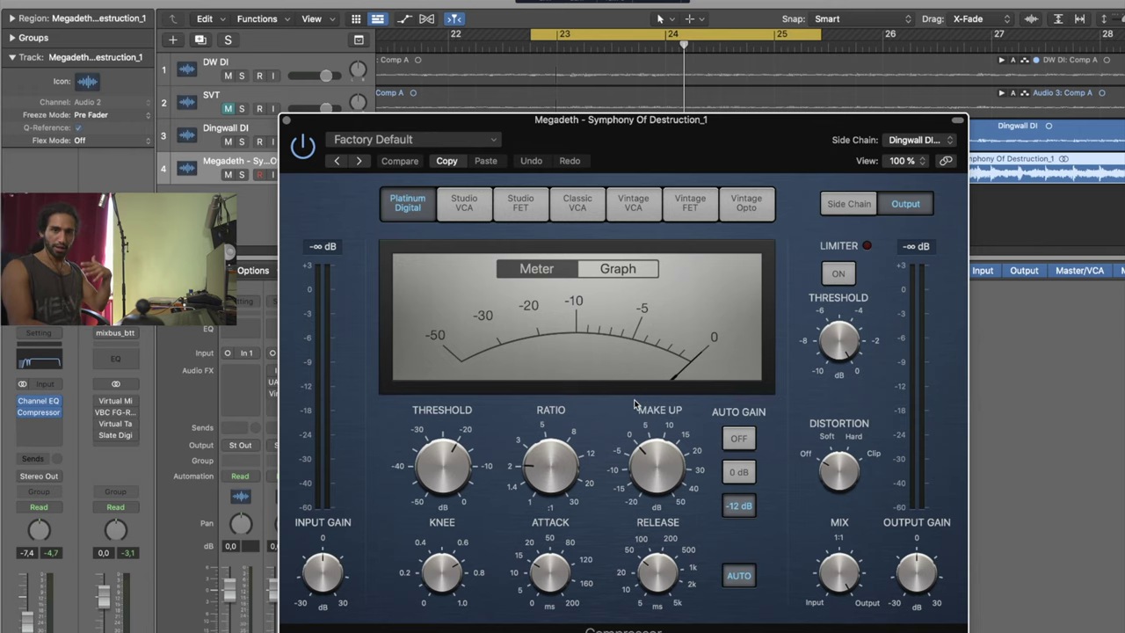
Turn off the Compressor's auto gain and lower its threshold to -25.5 dB during playback
left_click_drag(642, 137, 683, 140)
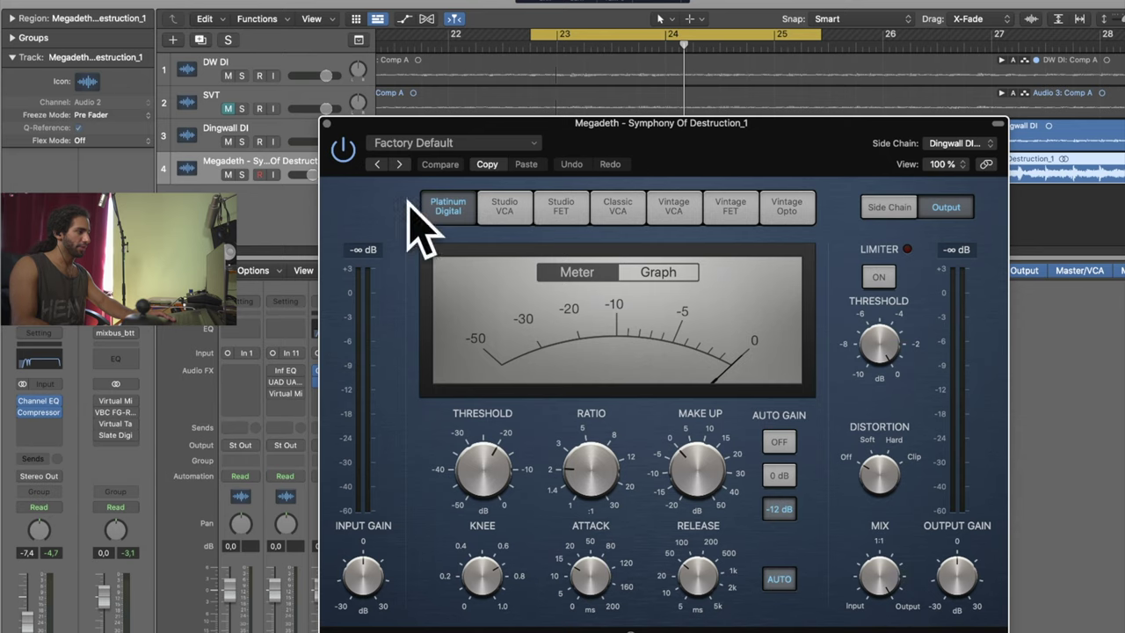
key("space")
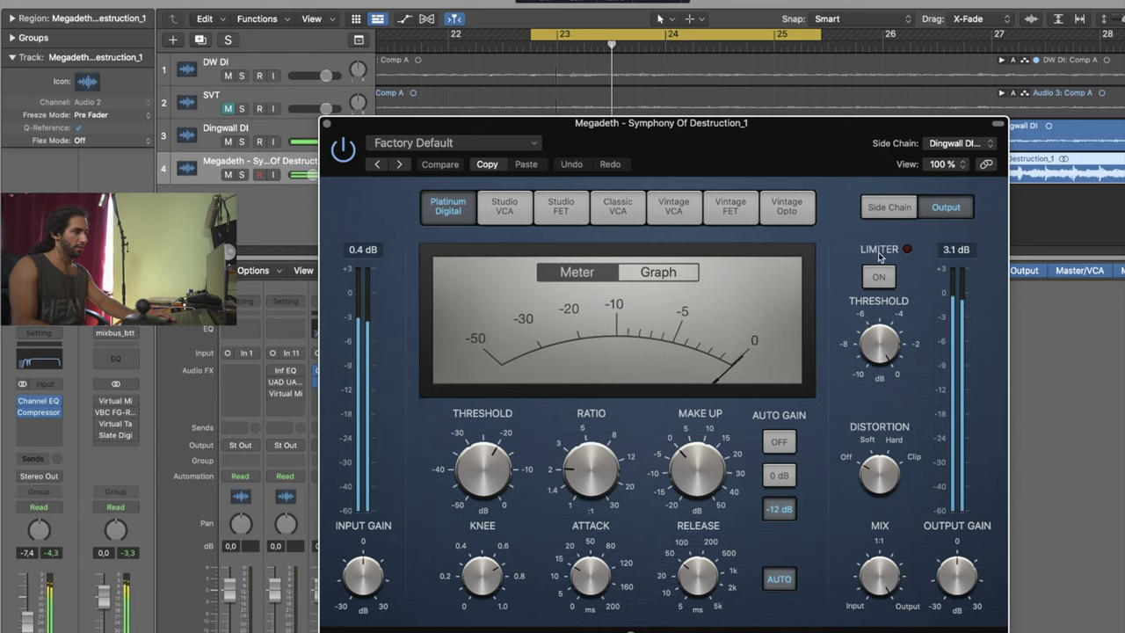
left_click(779, 441)
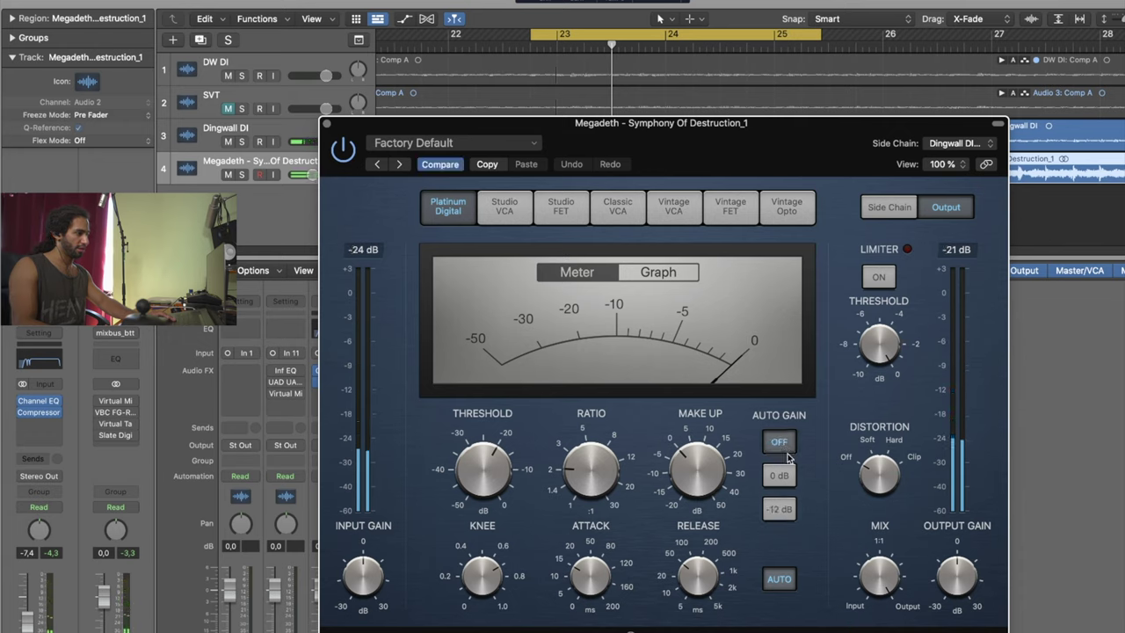
left_click_drag(514, 471, 489, 483)
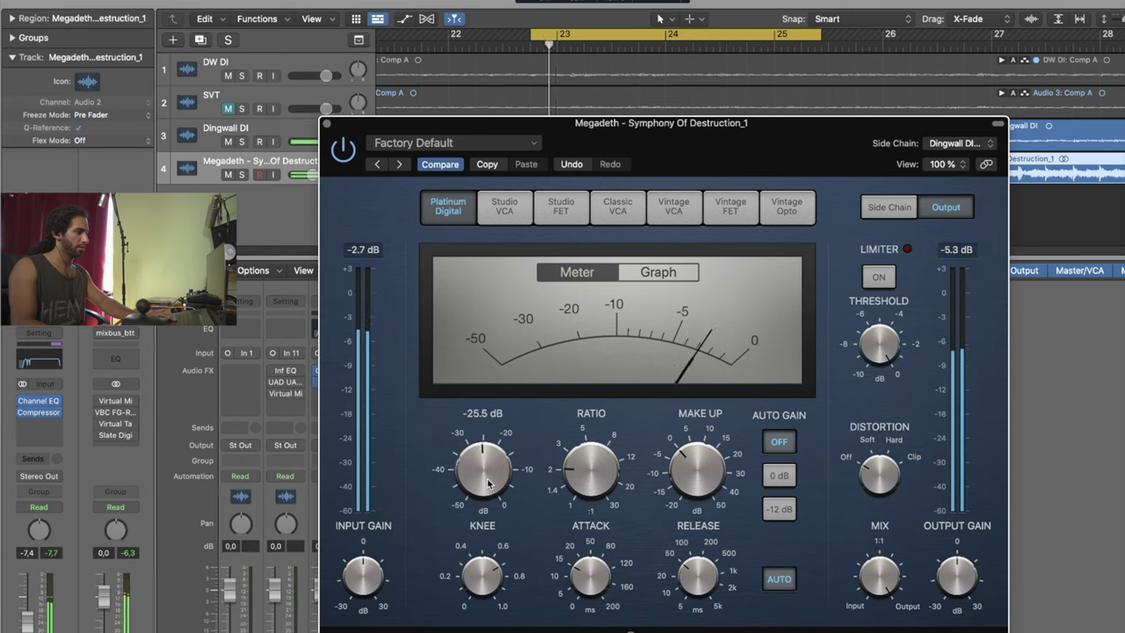
Compare playback with the side-chained Compressor on the Megadeth track bypassed and active
left_click(344, 149)
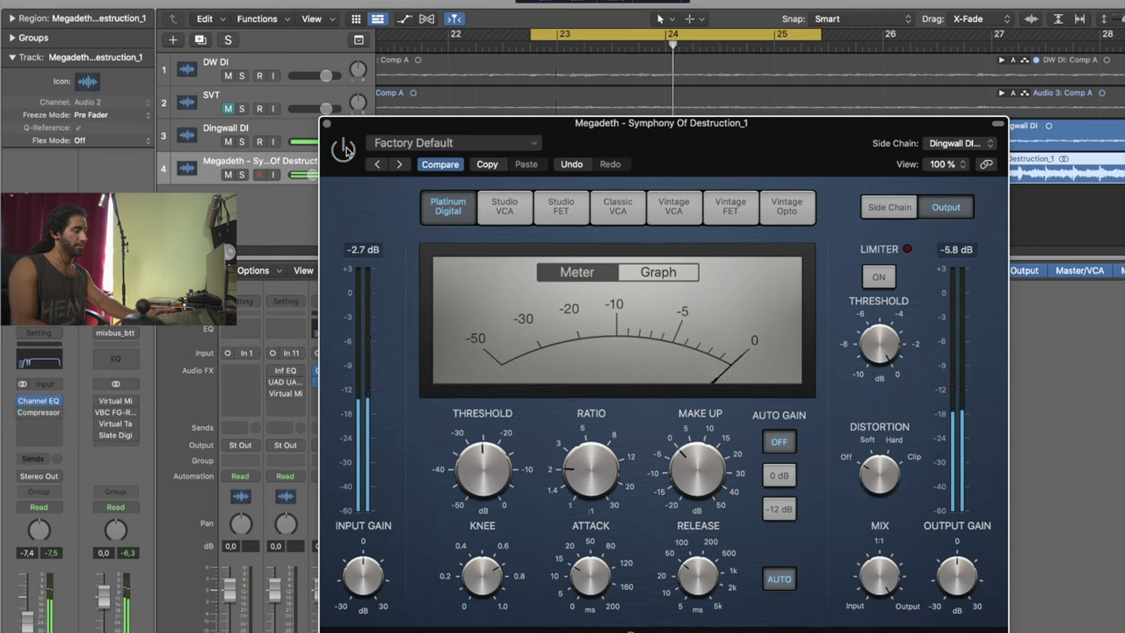
key("space")
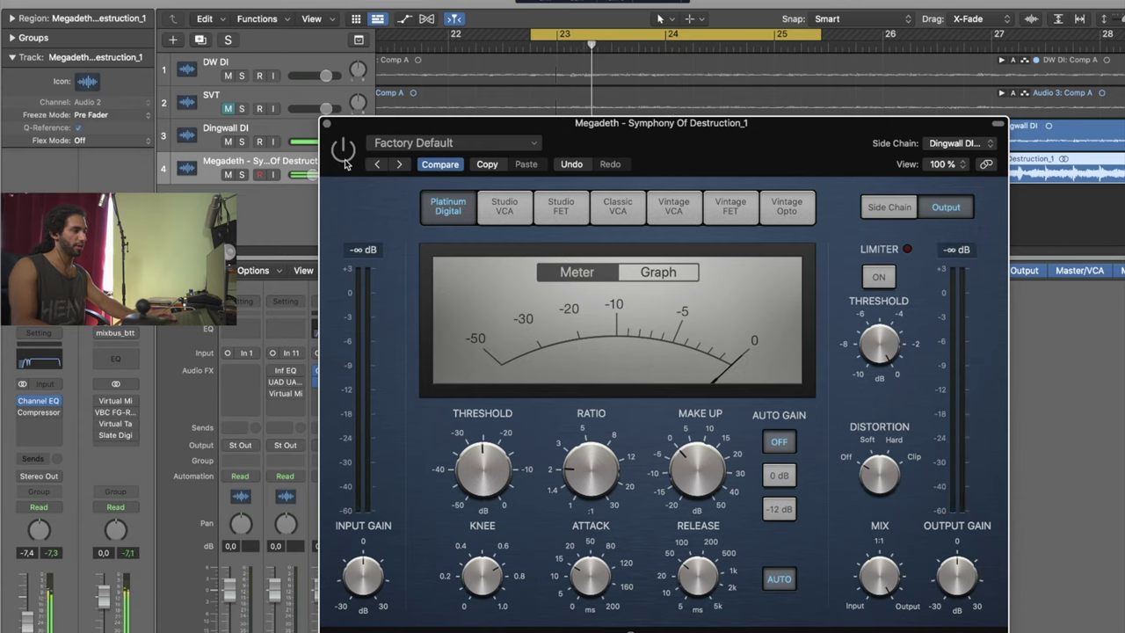
left_click(343, 152)
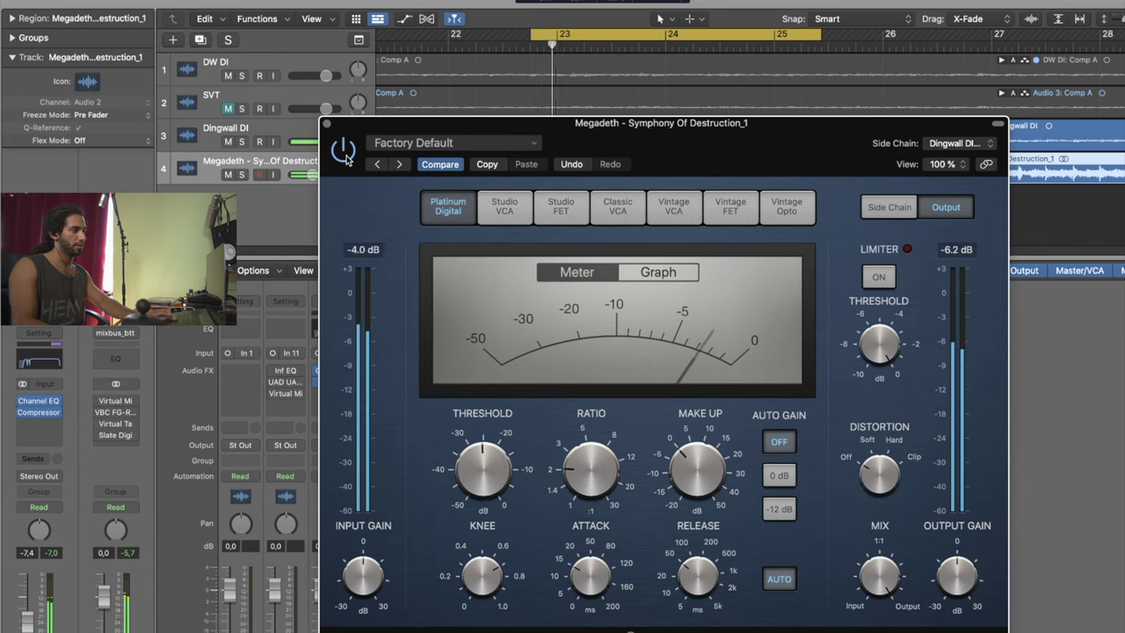
left_click(344, 152)
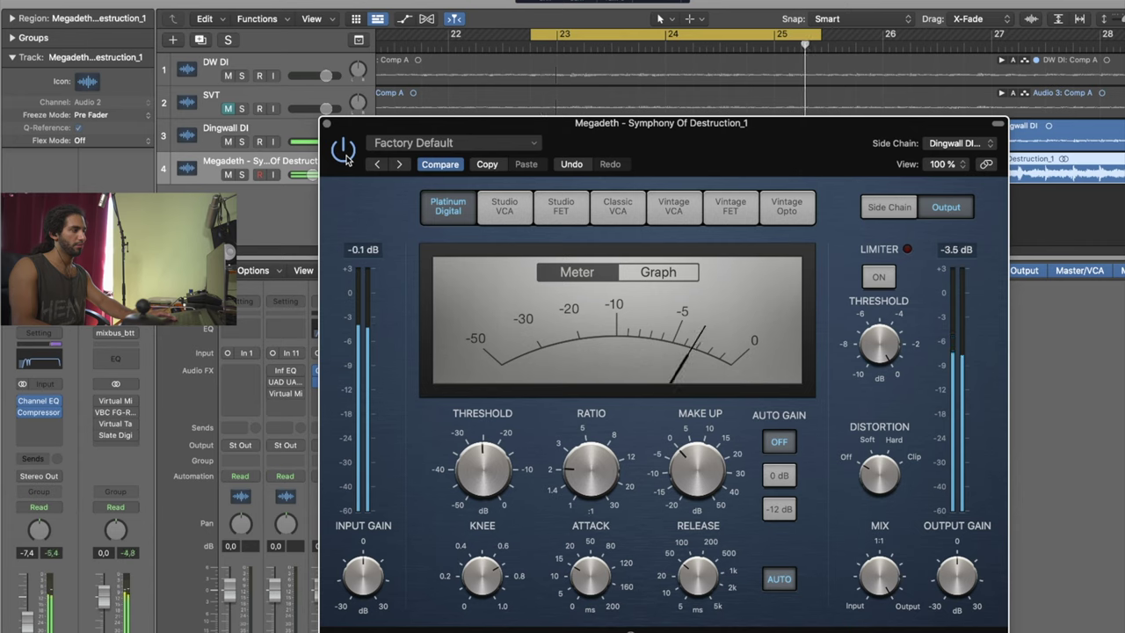
left_click(344, 153)
left_click(343, 155)
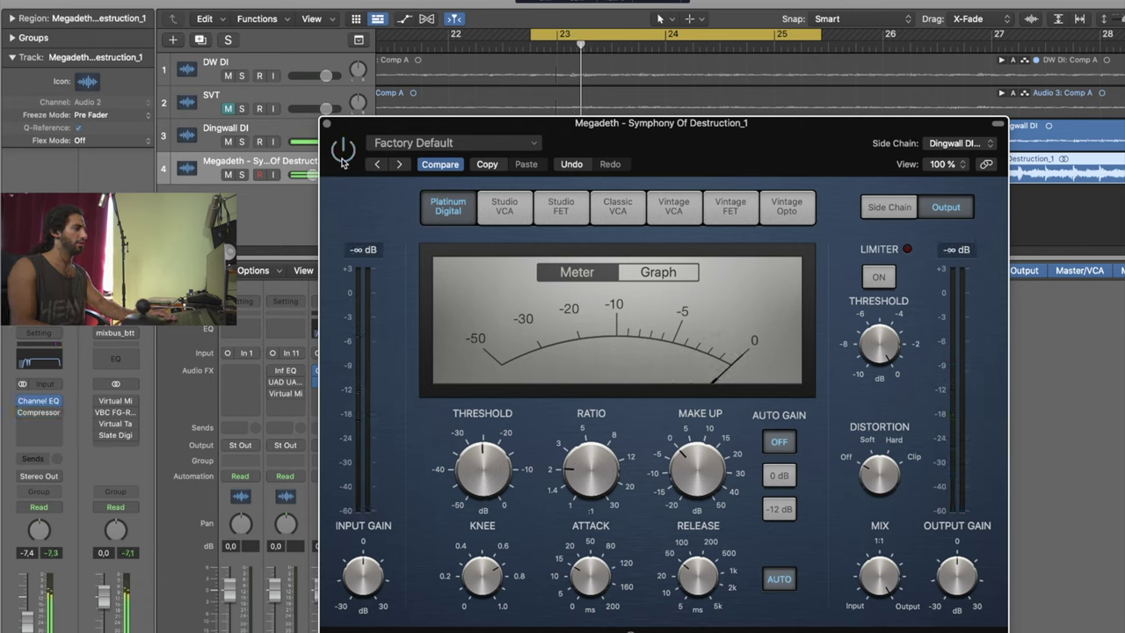
left_click(343, 159)
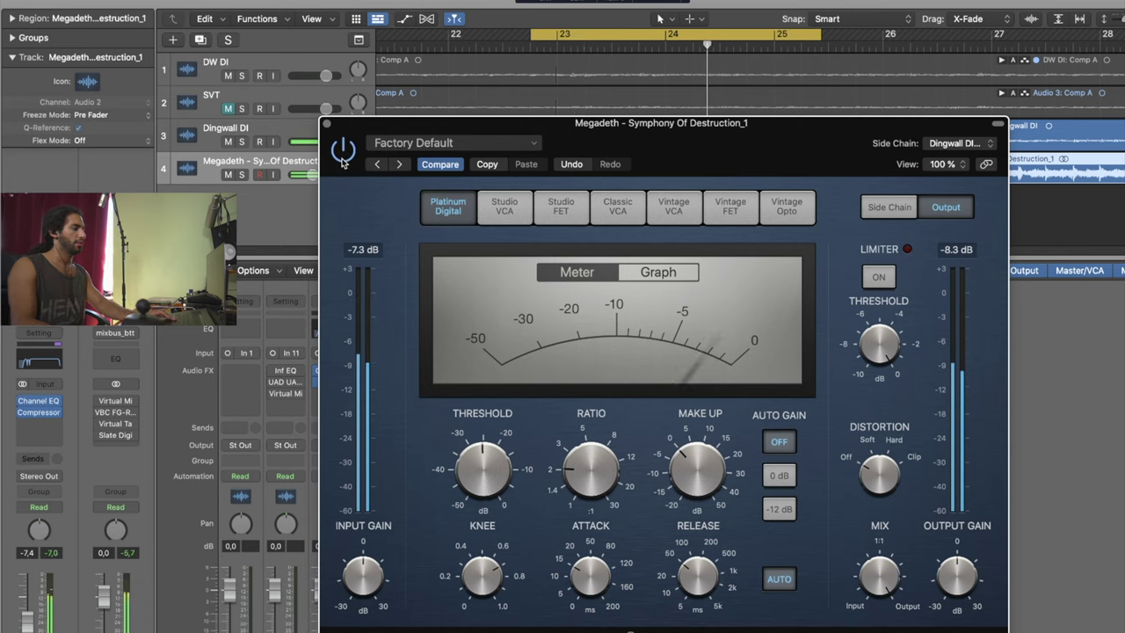
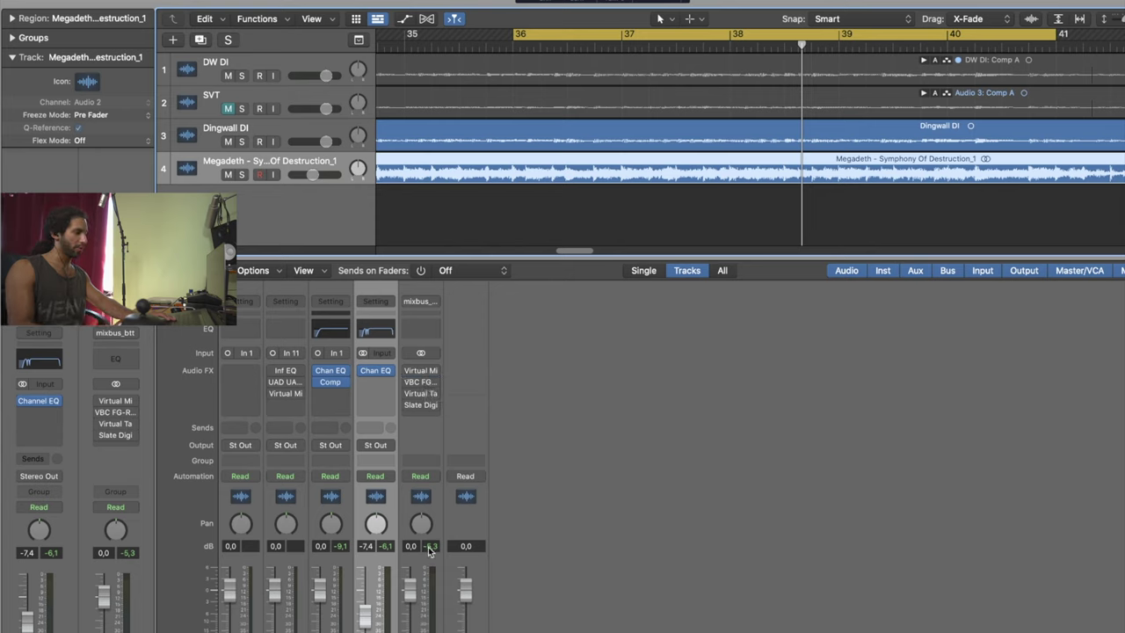
Lower the Dingwall DI and Megadeth channel faders together to -6.0 dB and -13.4 dB while checking playback
key("space")
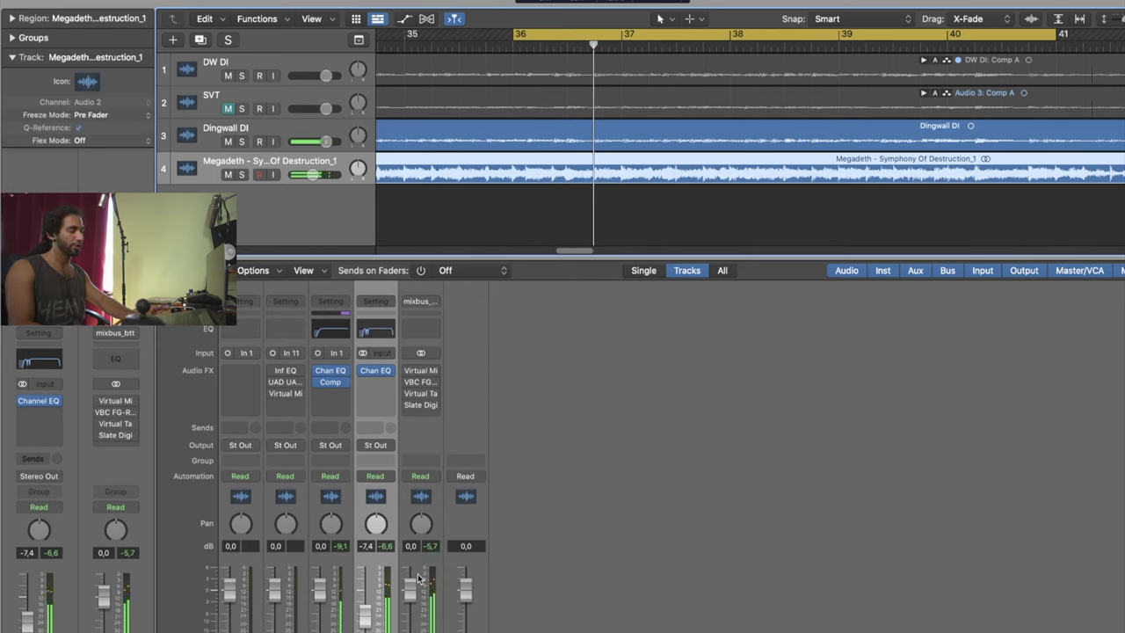
left_click(332, 606)
left_click(369, 621, "shift")
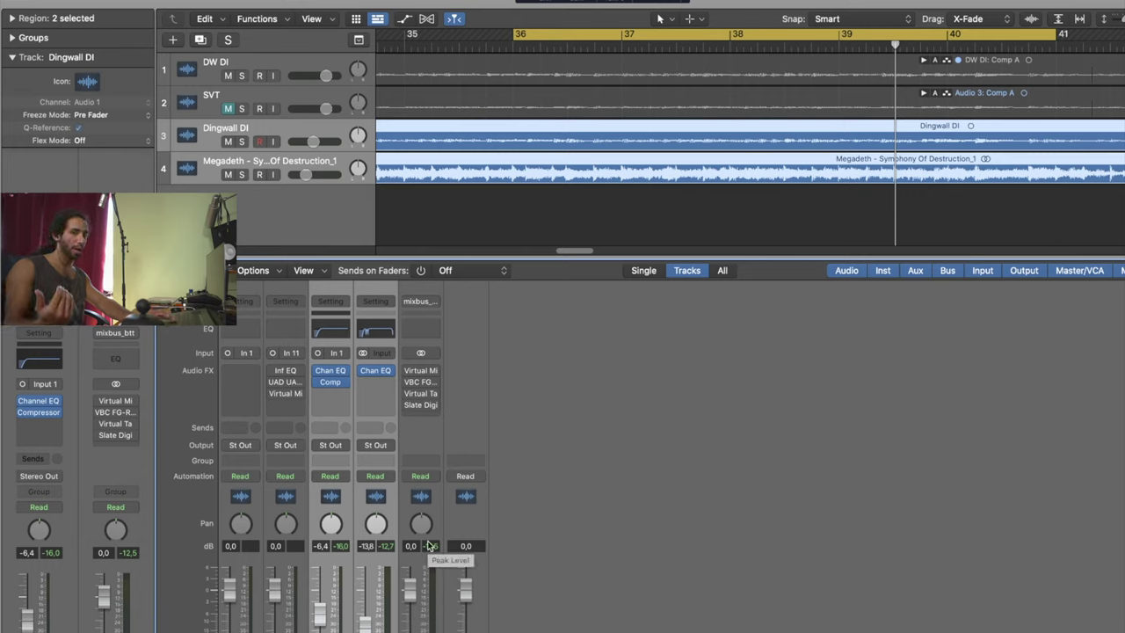
key("space")
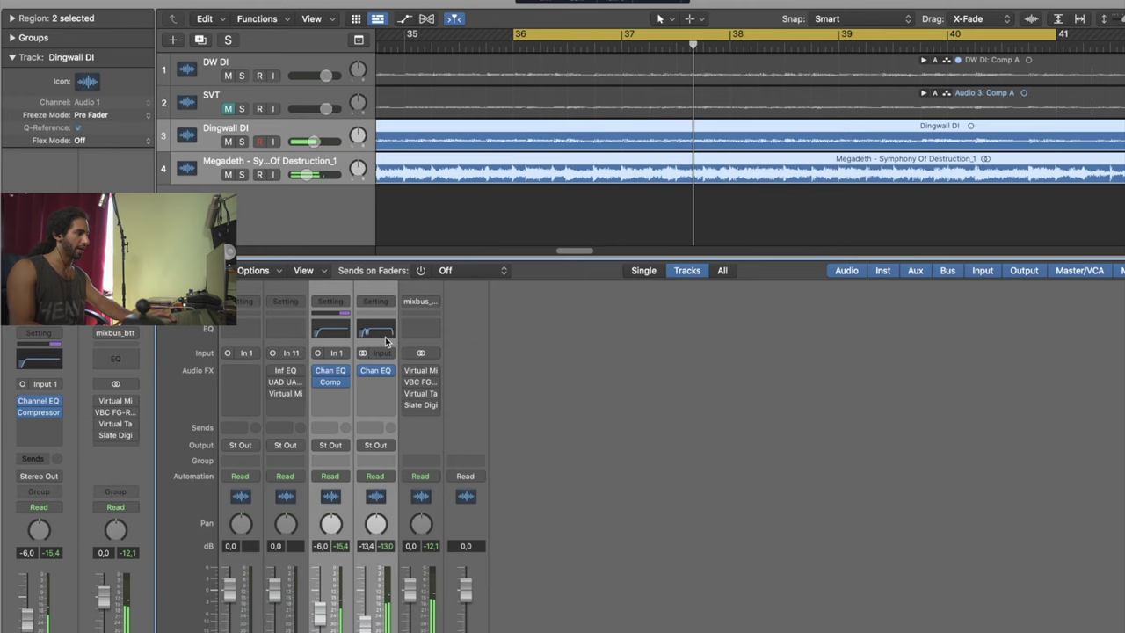
Enable the Virtual Mixbuss plugin on the mixbus_btt channel and compare playback with it bypassed and active
left_click(423, 371)
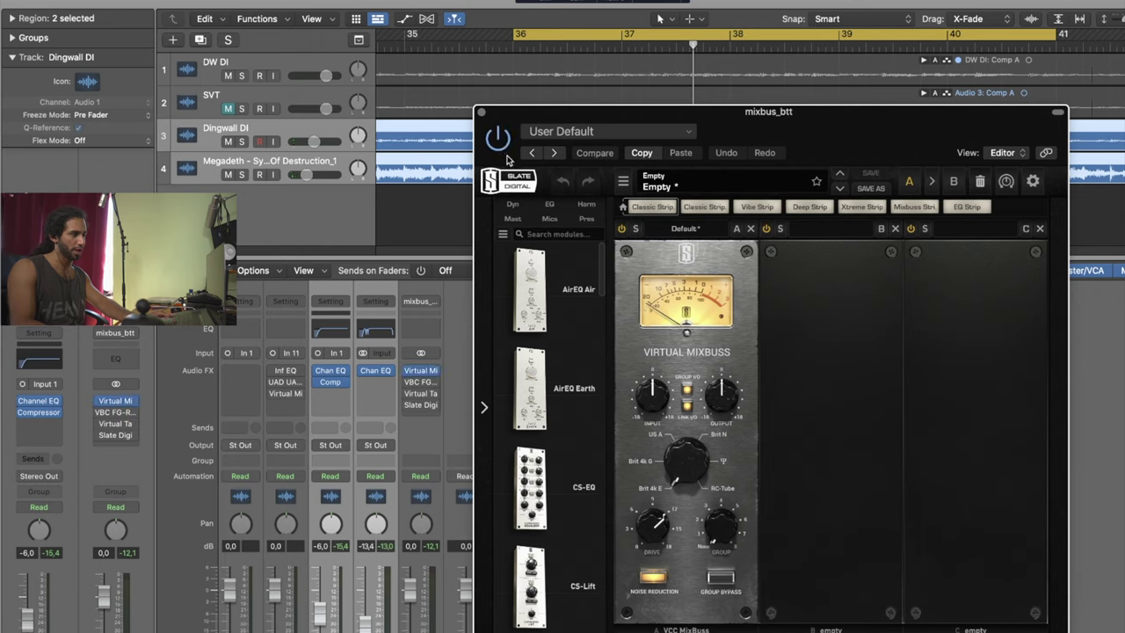
key("space")
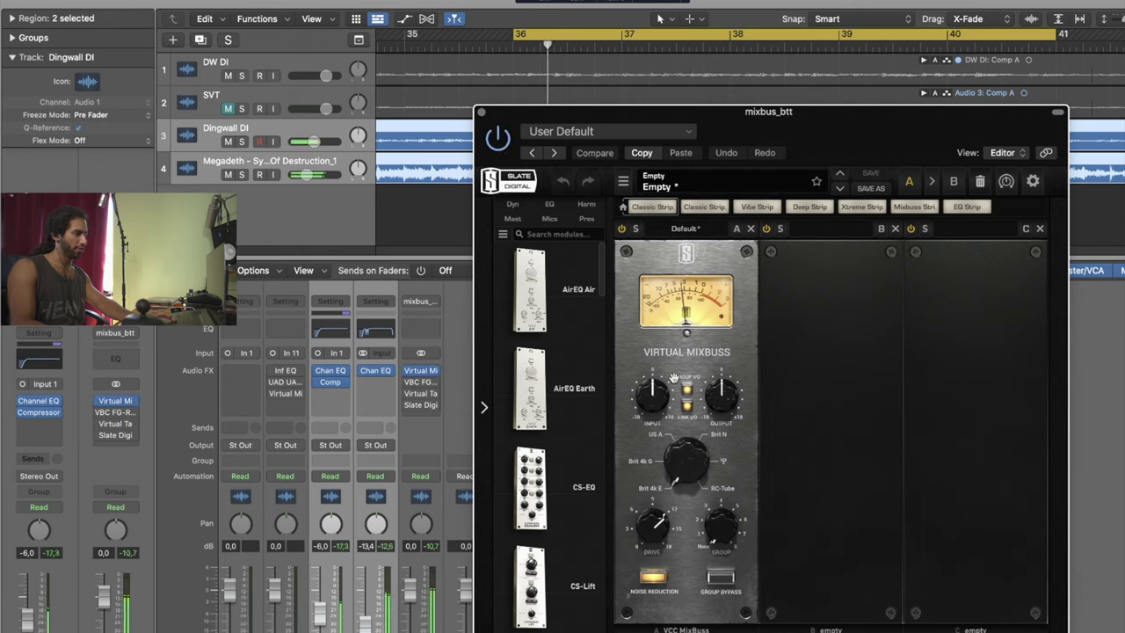
left_click(497, 146)
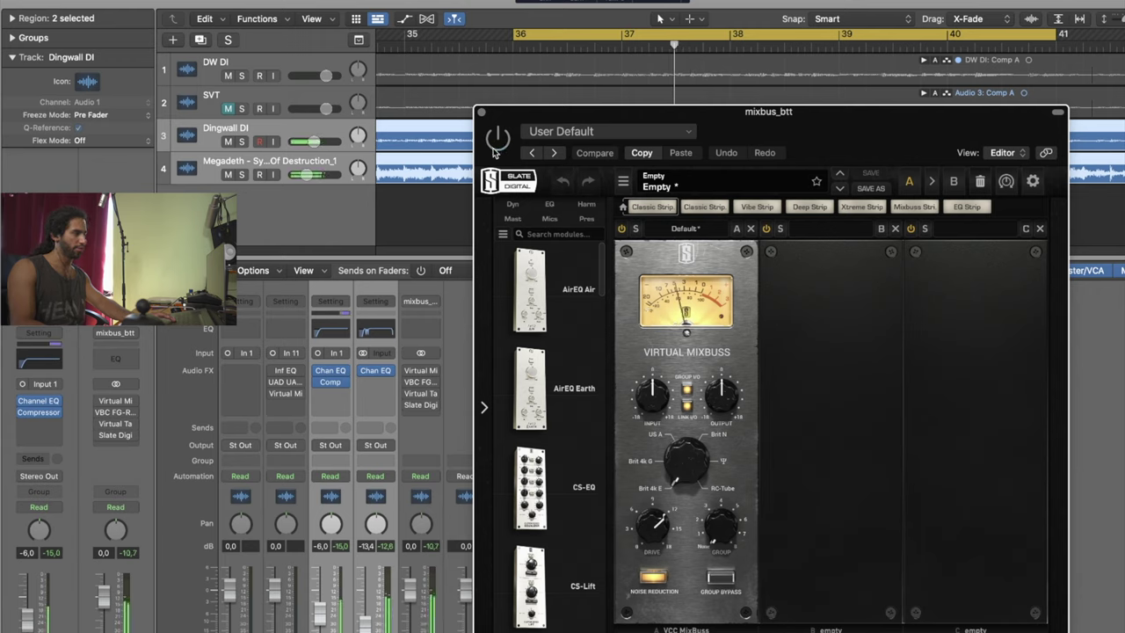
left_click(495, 143)
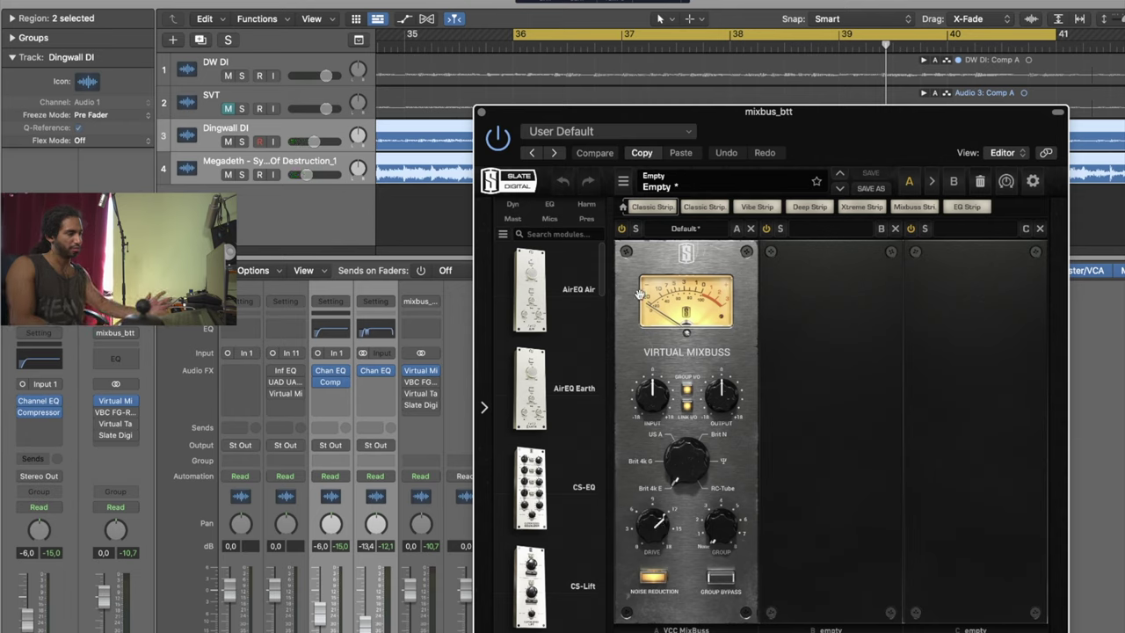
left_click(481, 114)
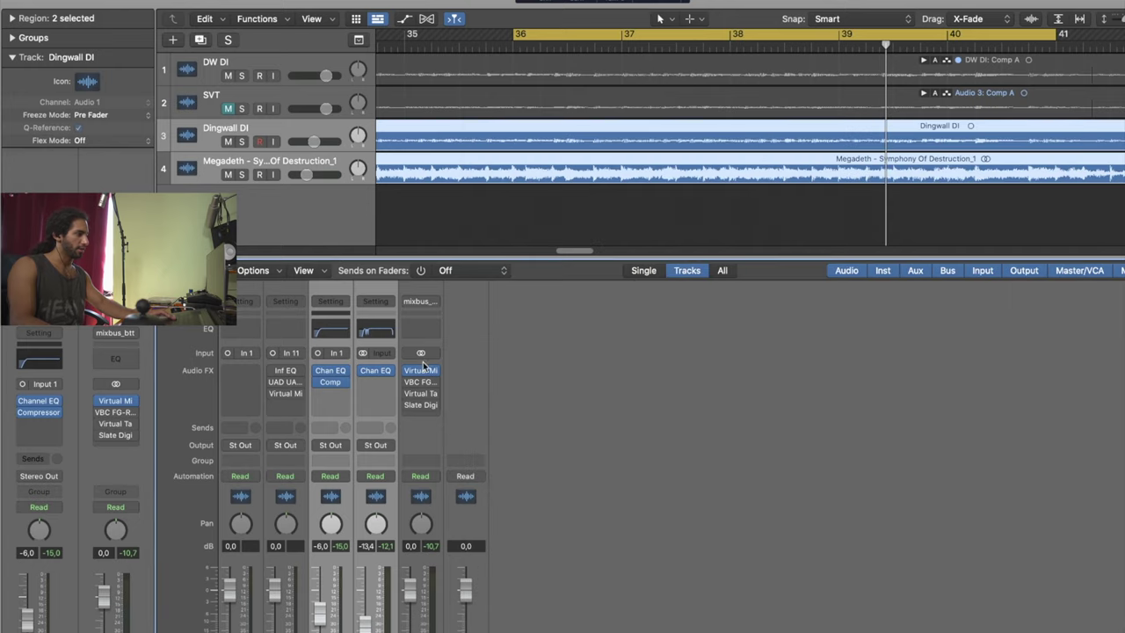
Enable the VBC FG-Red compressor on the mixbus_btt channel and audition it during playback
left_click(421, 383)
left_click(401, 166)
left_click_drag(408, 143, 546, 162)
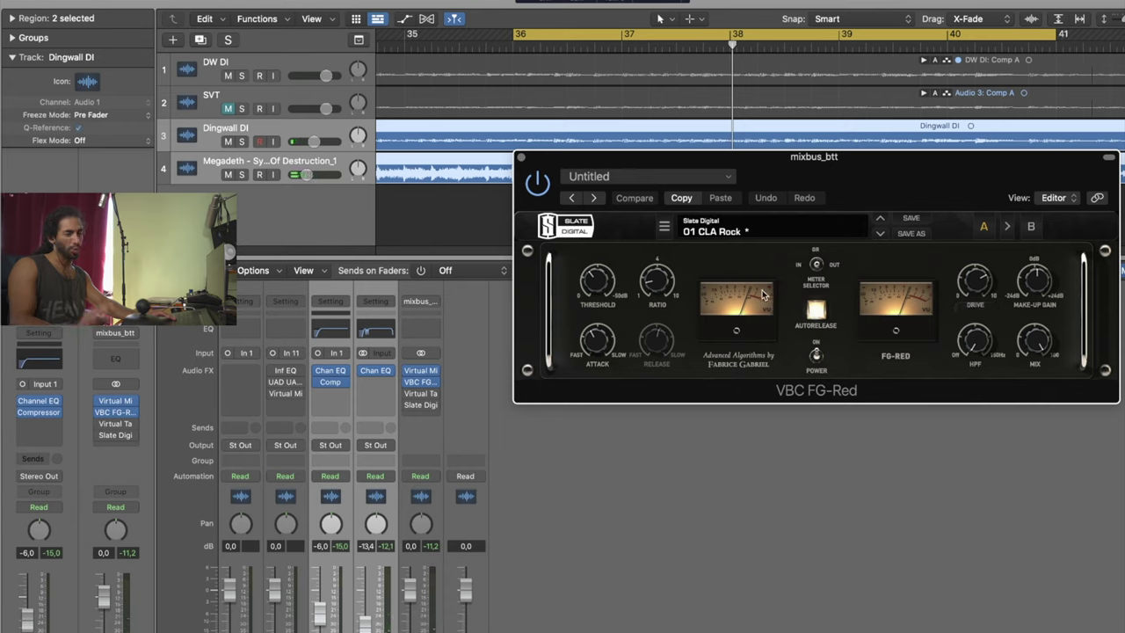
key("space")
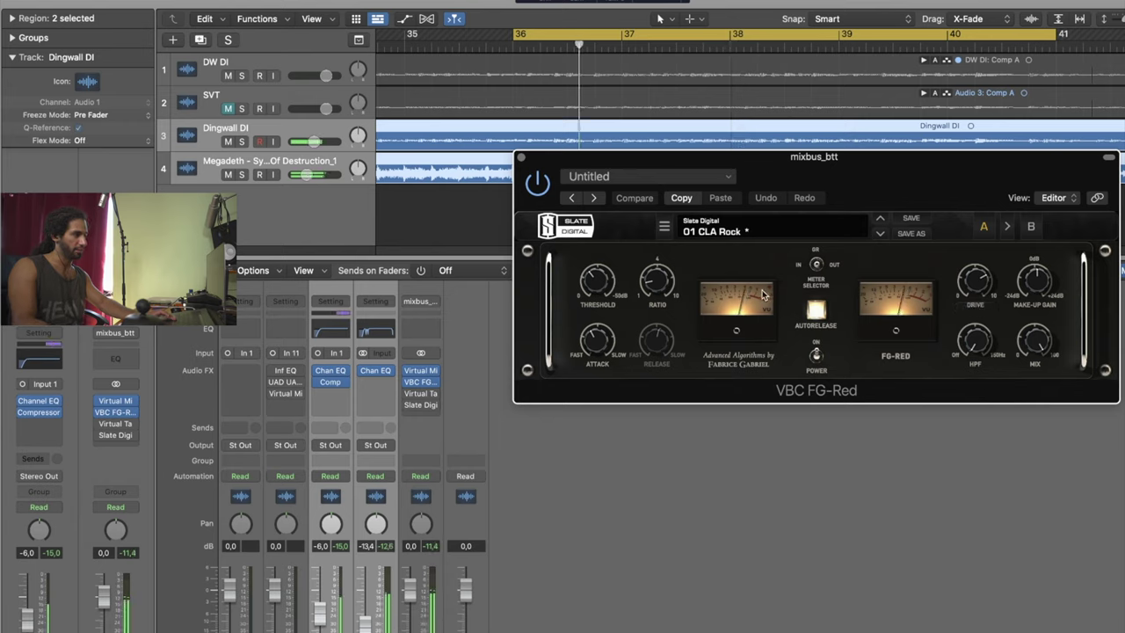
Compare playback with the VBC FG-Red compressor on the mixbus_btt channel bypassed and active
left_click(536, 187)
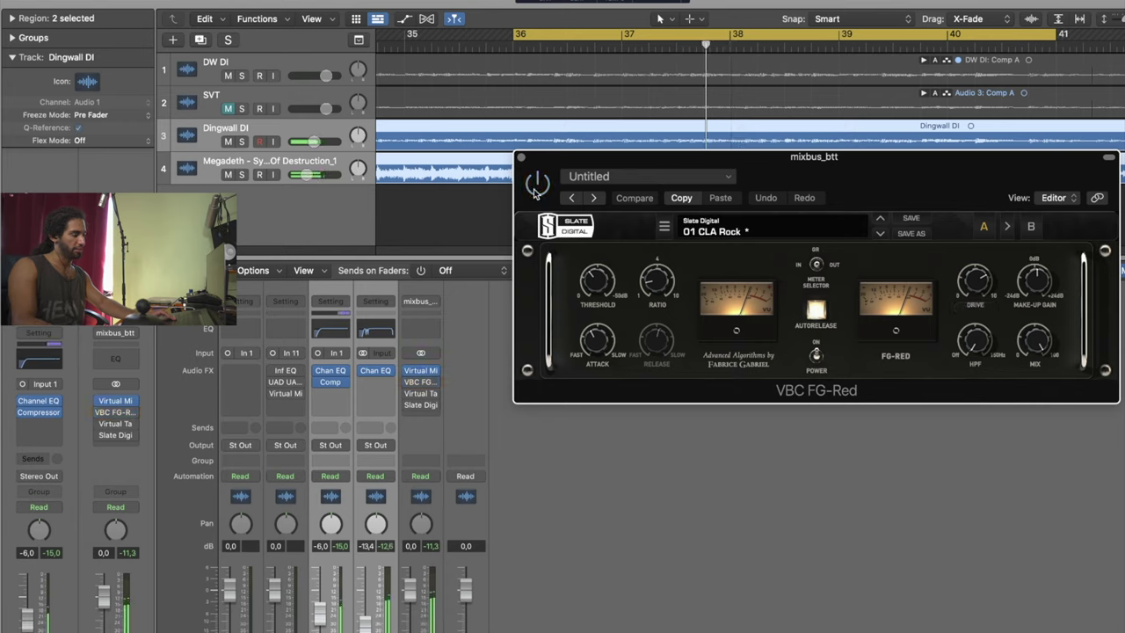
left_click(535, 187)
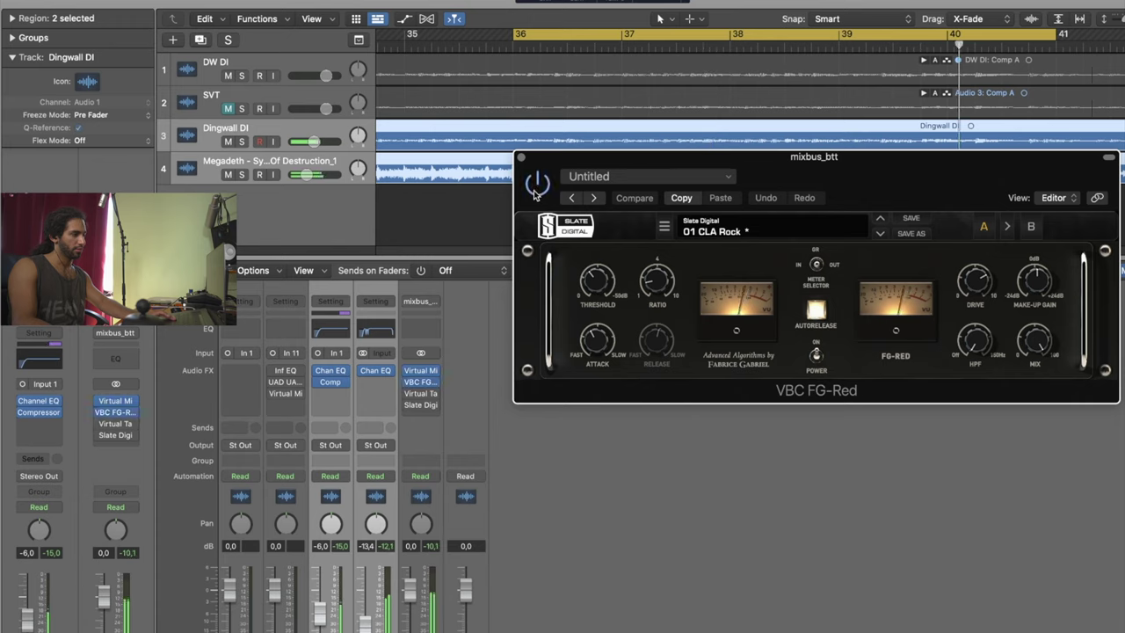
left_click(536, 185)
left_click(536, 184)
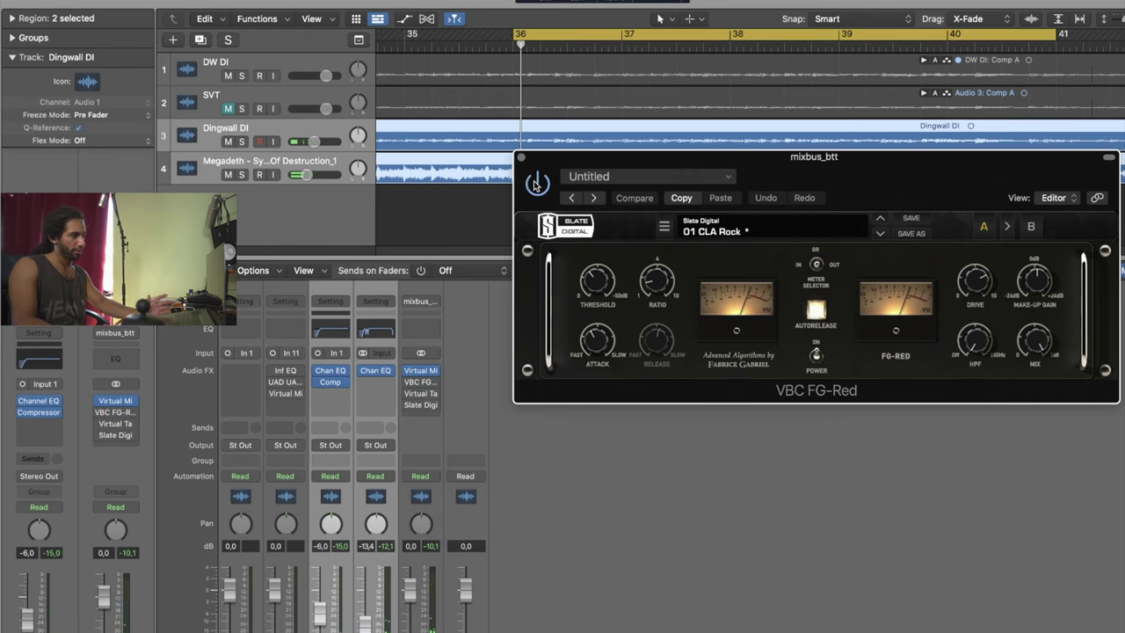
Enable the Virtual Tape Machines plugin on the mixbus_btt channel and compare playback with it bypassed and active
left_click(420, 395)
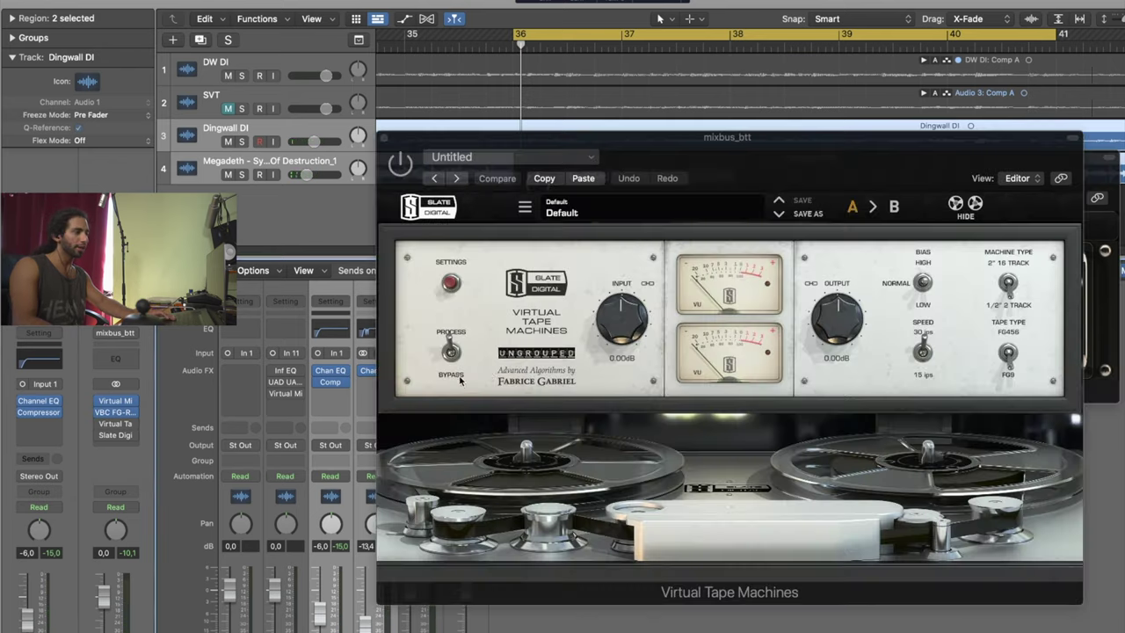
left_click(402, 165)
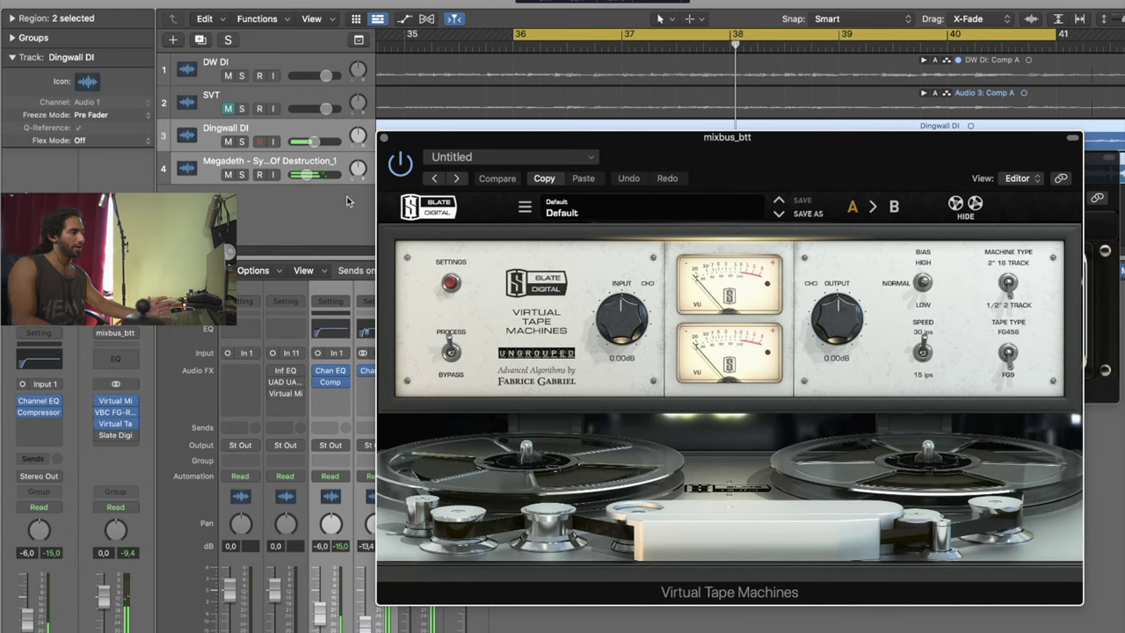
left_click(397, 164)
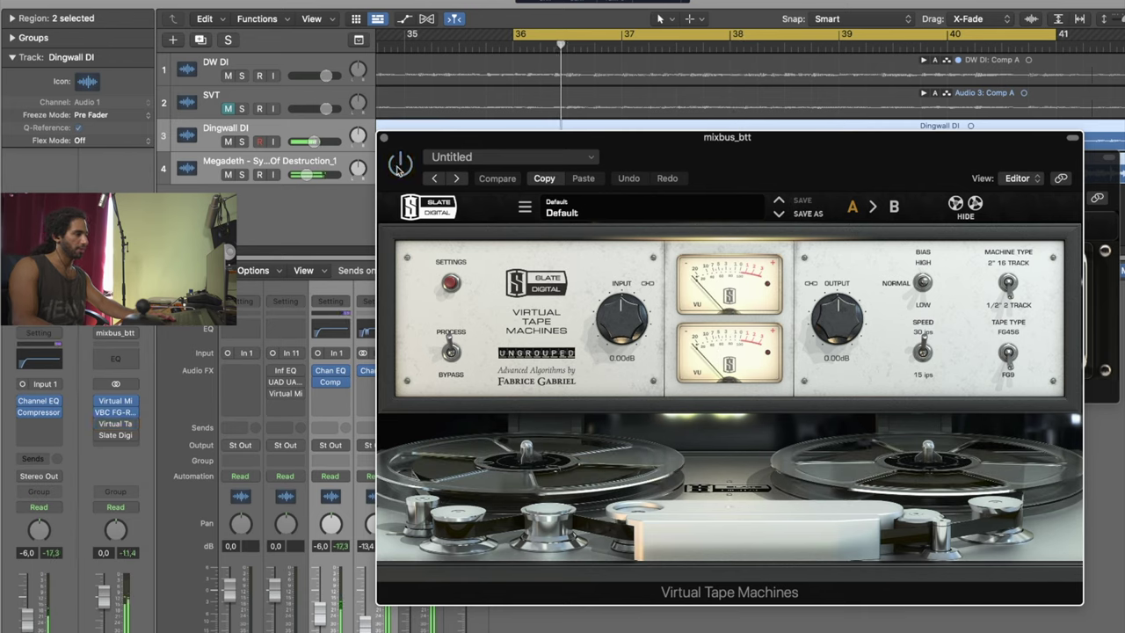
left_click(398, 165)
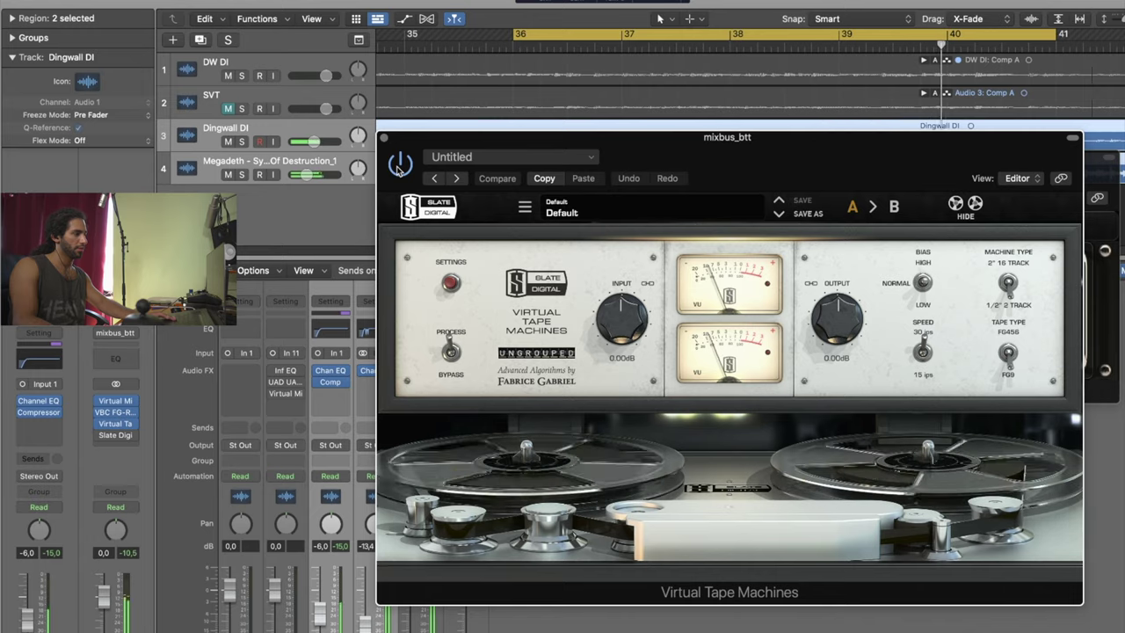
Audition the Virtual Tape Machines input at -5.67 dB and +18.0 dB during playback, then reset it to 0.00 dB
left_click_drag(622, 345, 619, 330)
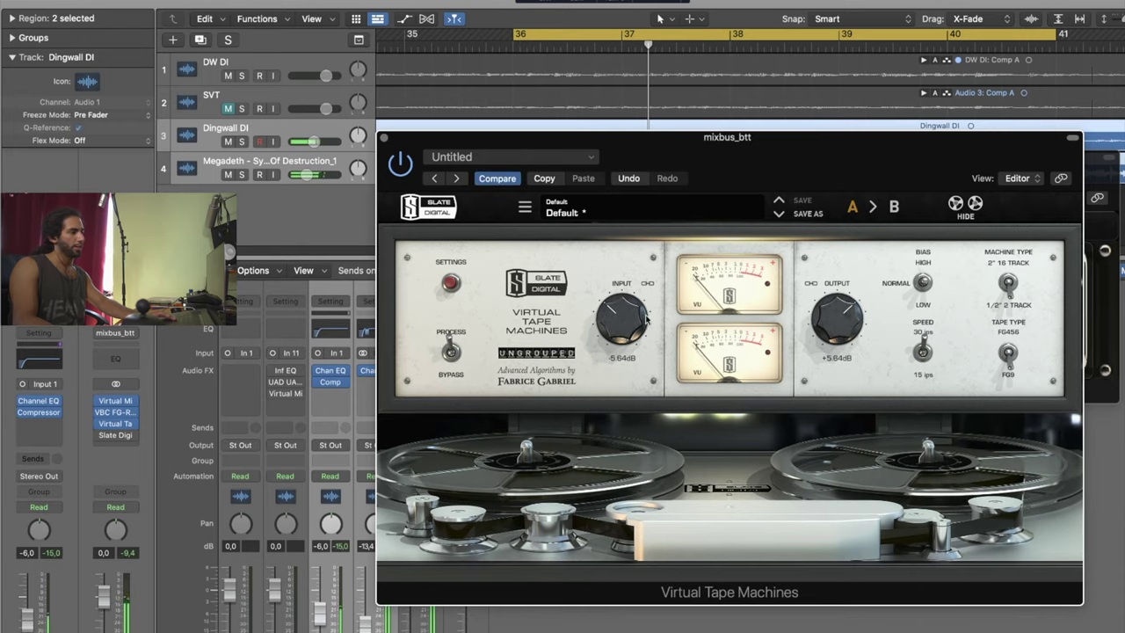
left_click_drag(626, 316, 628, 332)
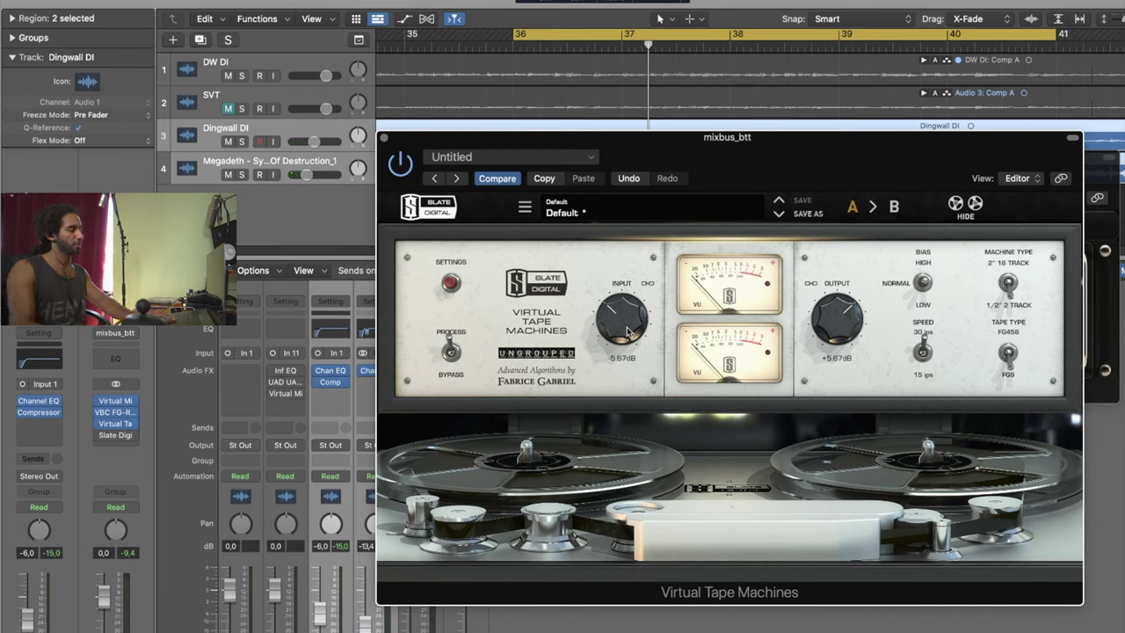
key("space")
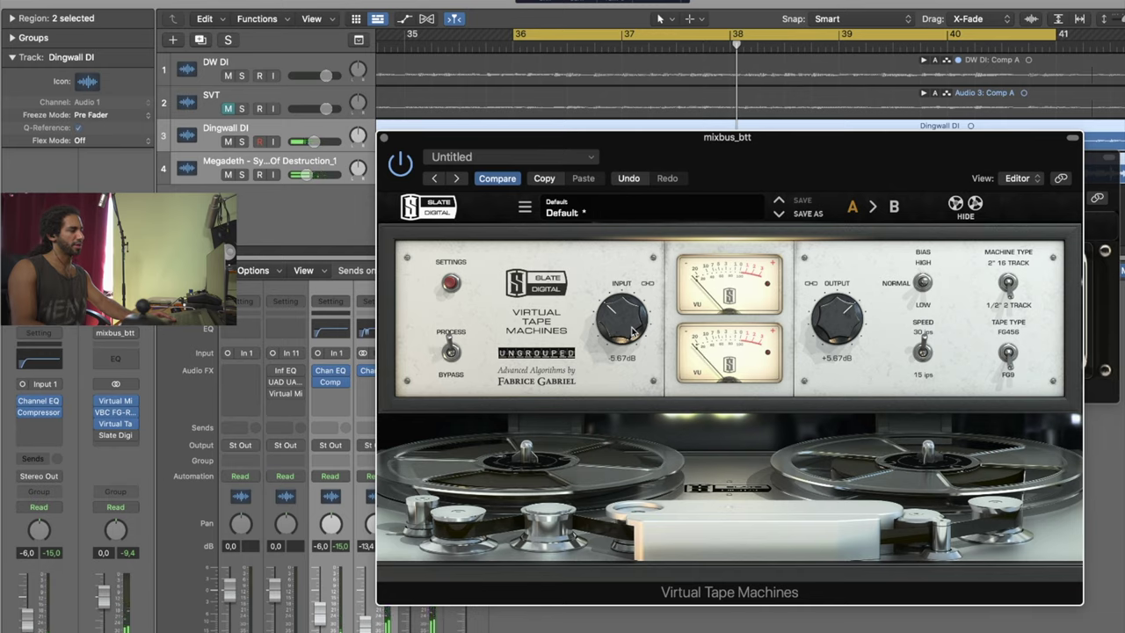
left_click_drag(633, 330, 639, 301)
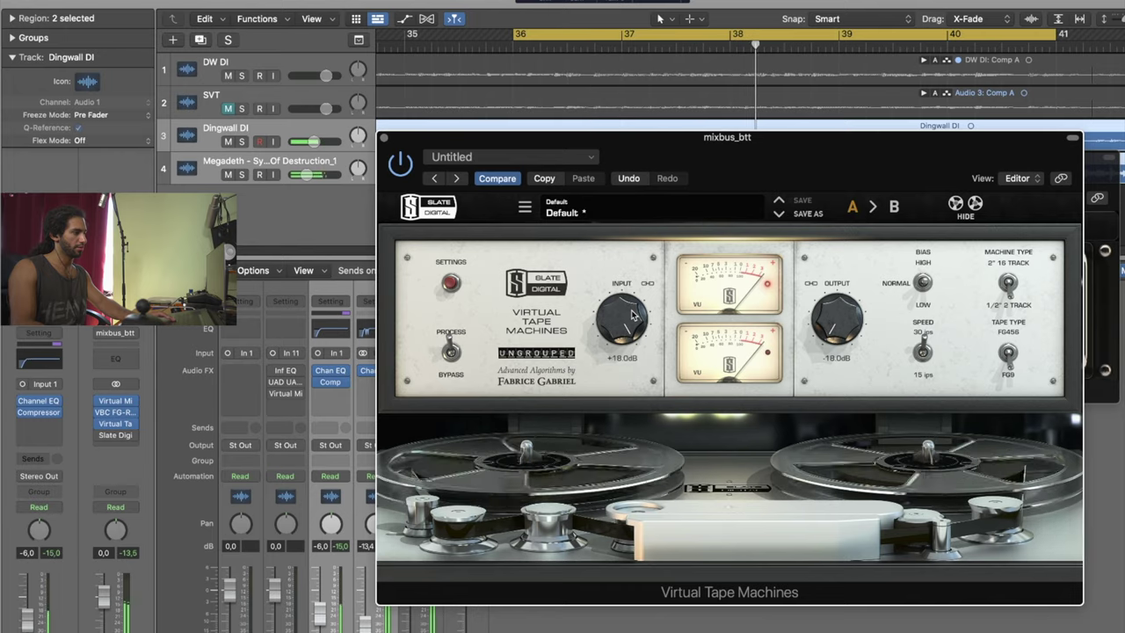
left_click_drag(633, 316, 608, 321)
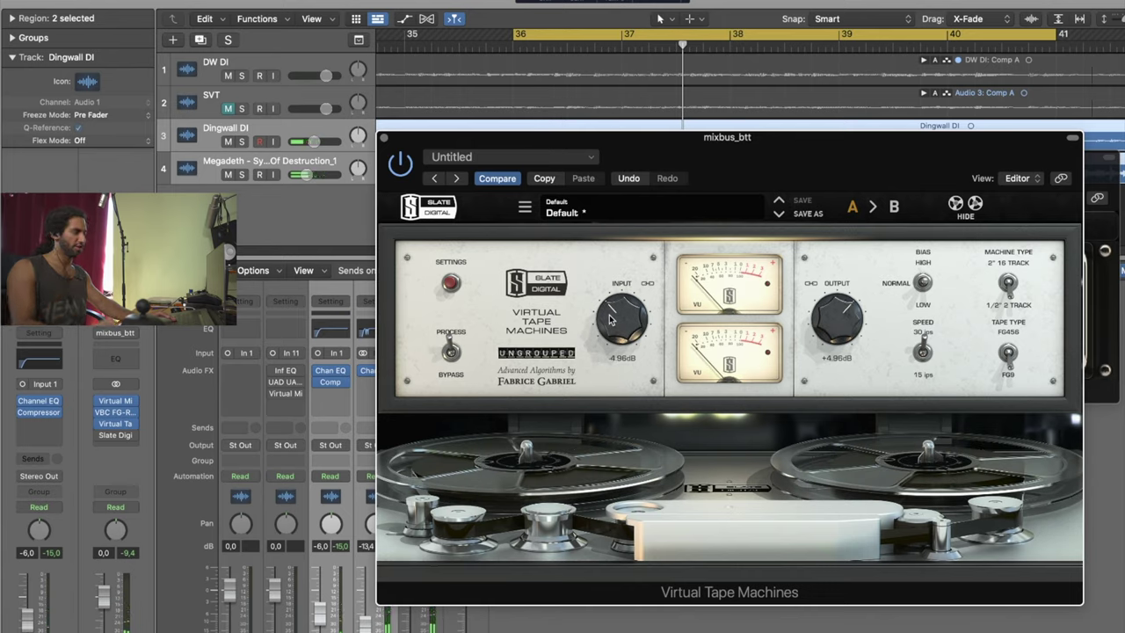
left_click(633, 322, "alt")
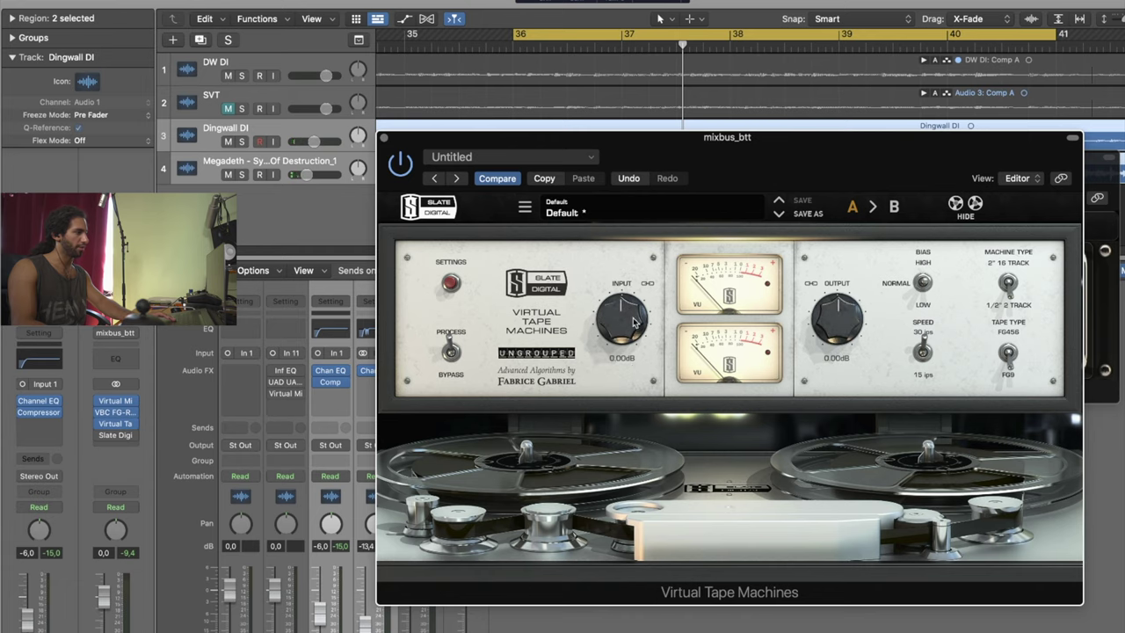
key("space")
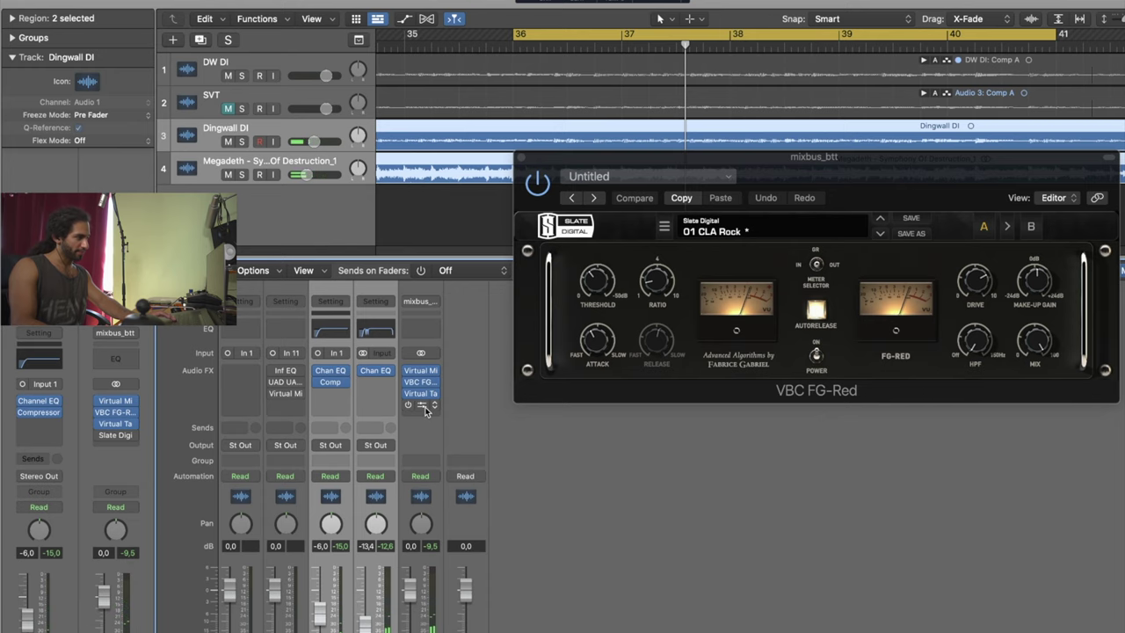
Try out the Slate Digital FG Comp and FG Level plugin on the mixbus_btt channel with its default gain
left_click(424, 406)
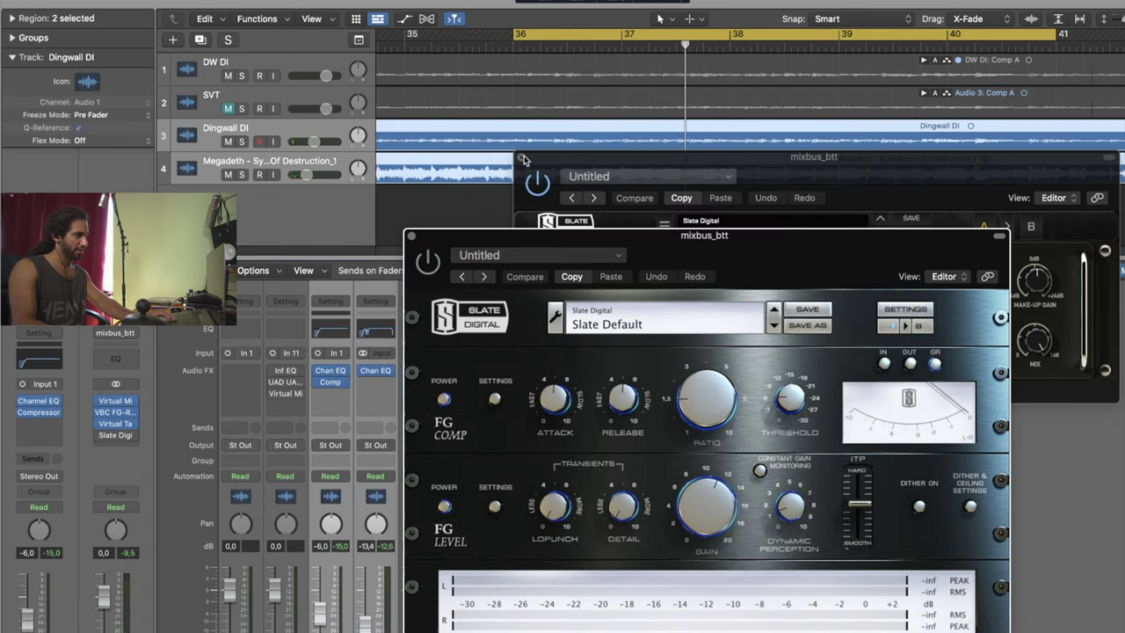
left_click(523, 158)
left_click_drag(771, 276, 776, 195)
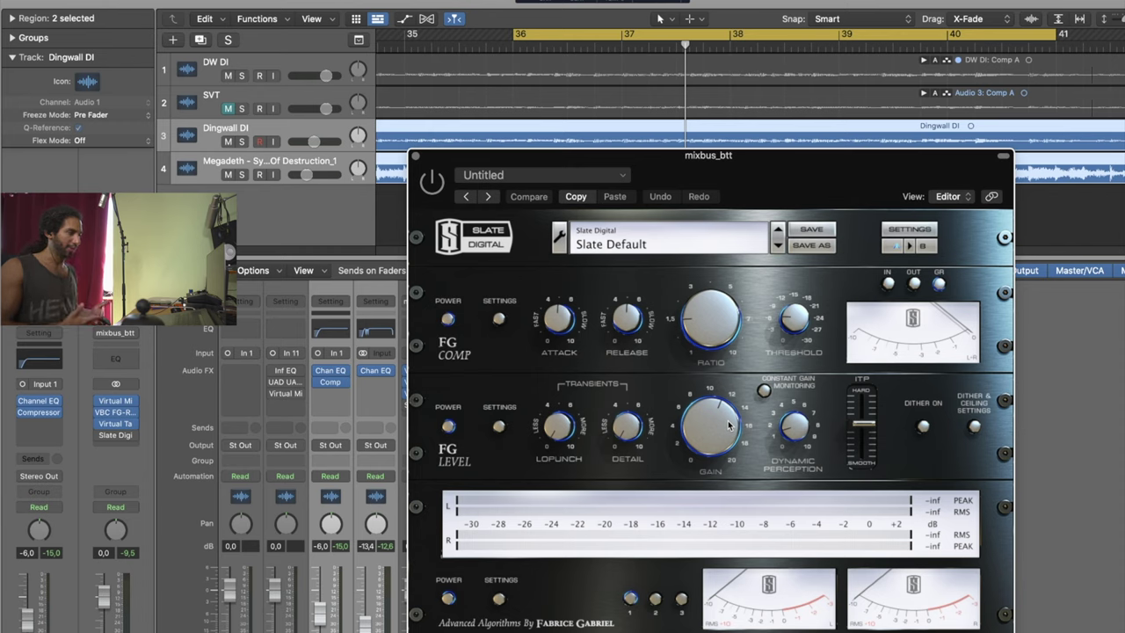
left_click_drag(728, 425, 726, 427)
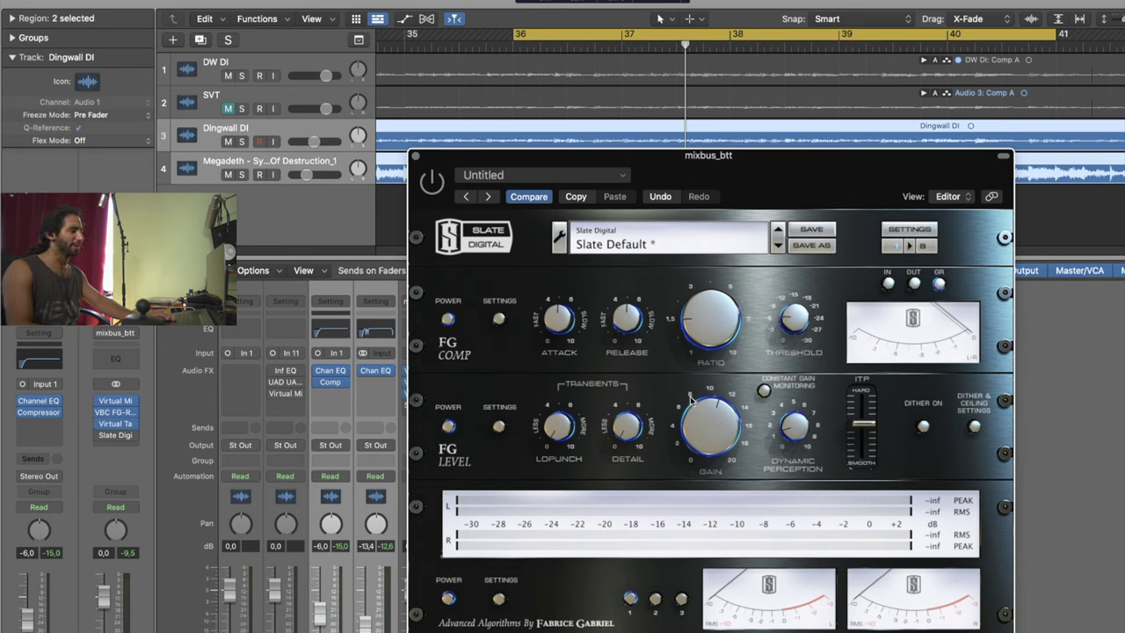
double_click(691, 401)
key("space")
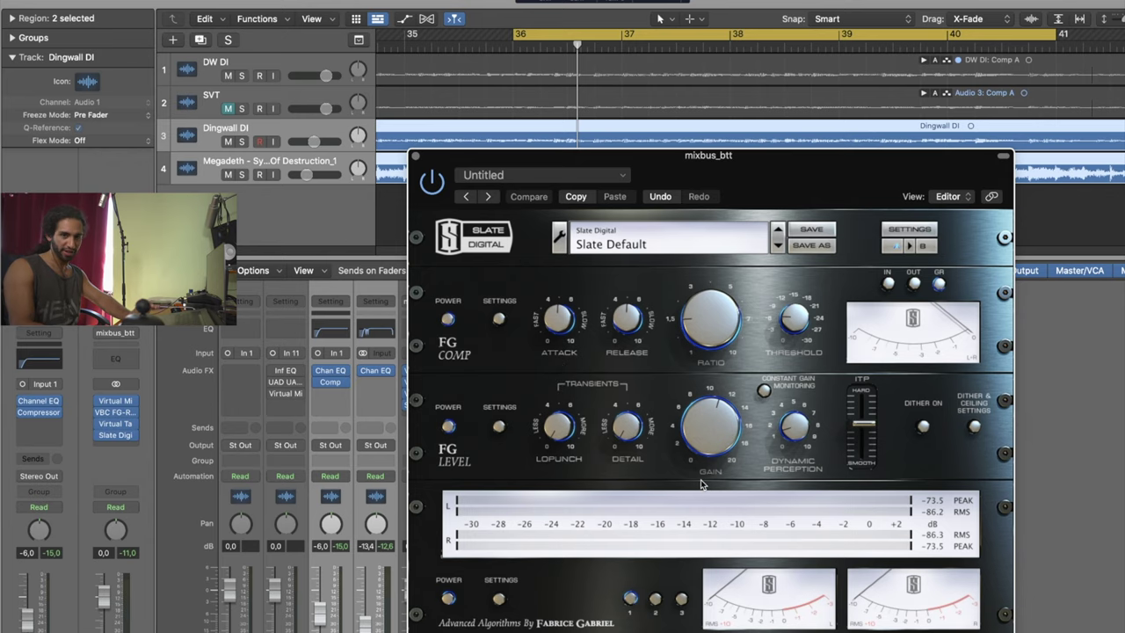
left_click(416, 156)
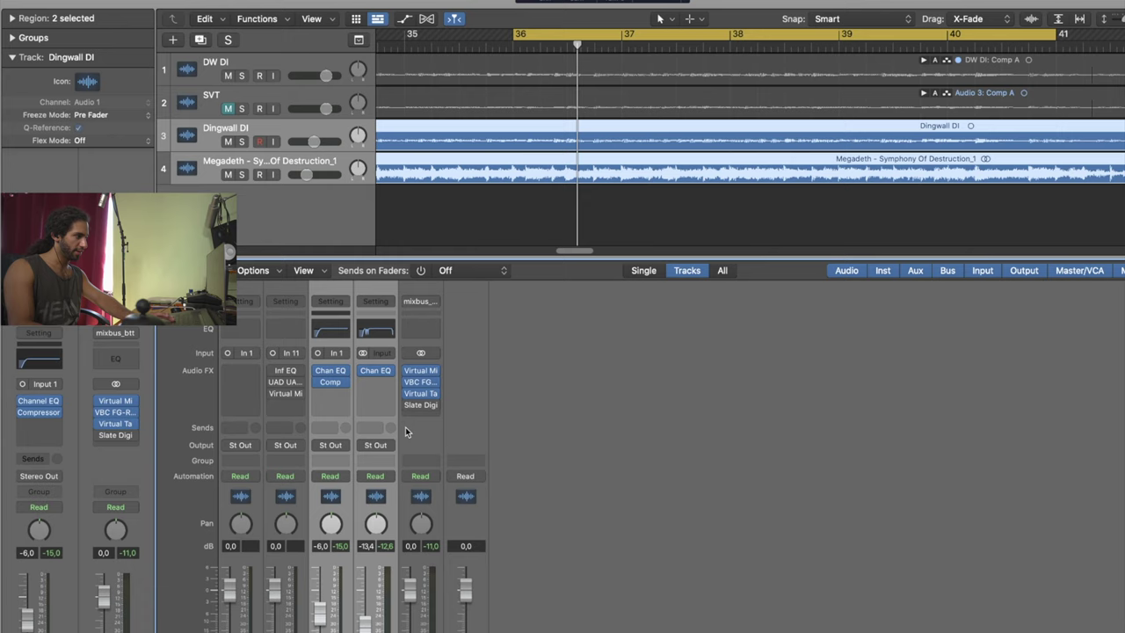
Insert an Adaptive Limiter in the next free effect slot of the mixbus_btt channel and play the mix through it
left_click(422, 406)
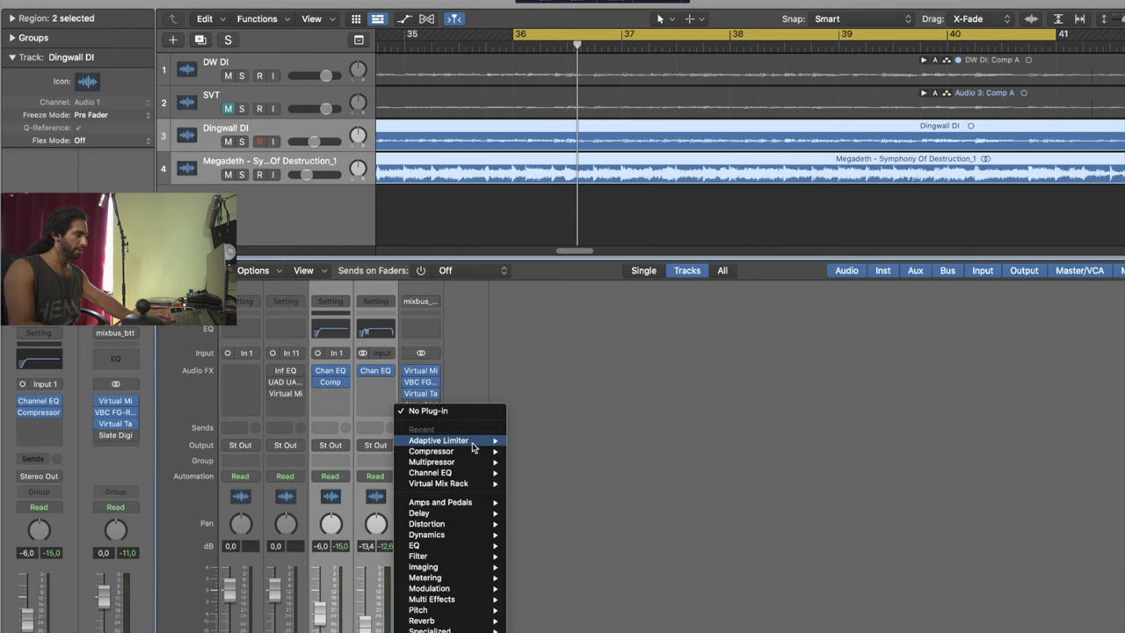
key("Escape")
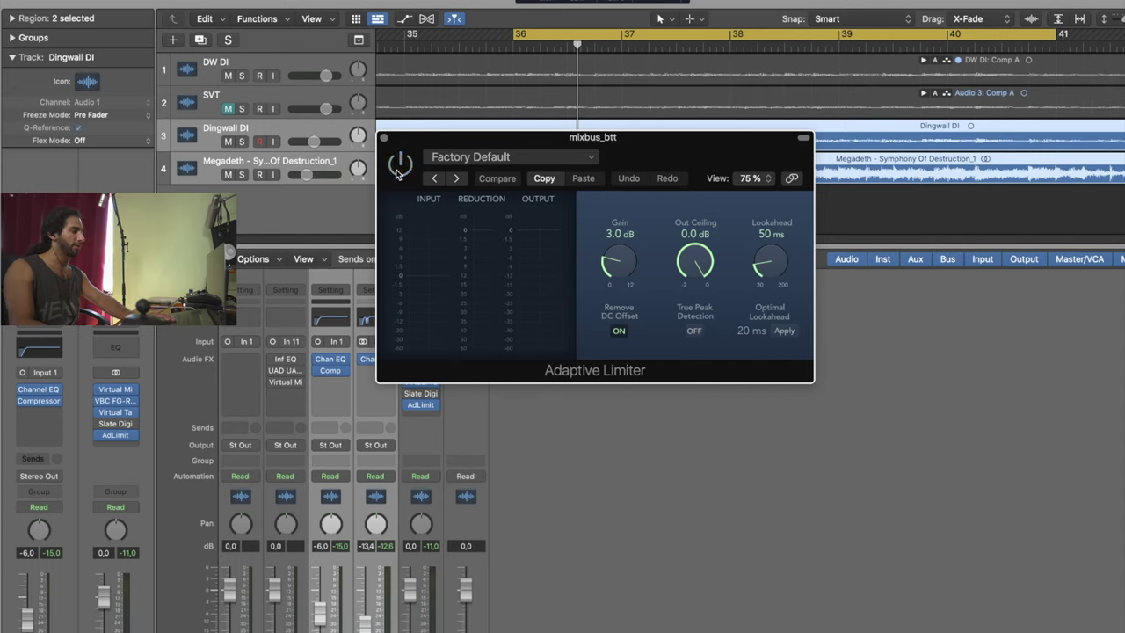
key("space")
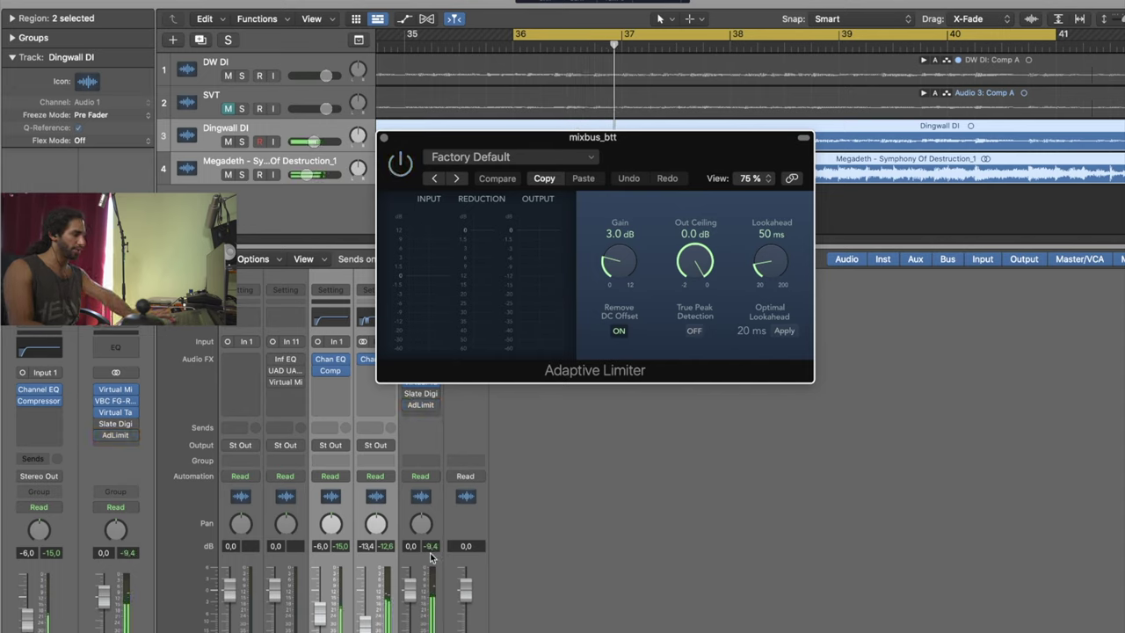
left_click(400, 165)
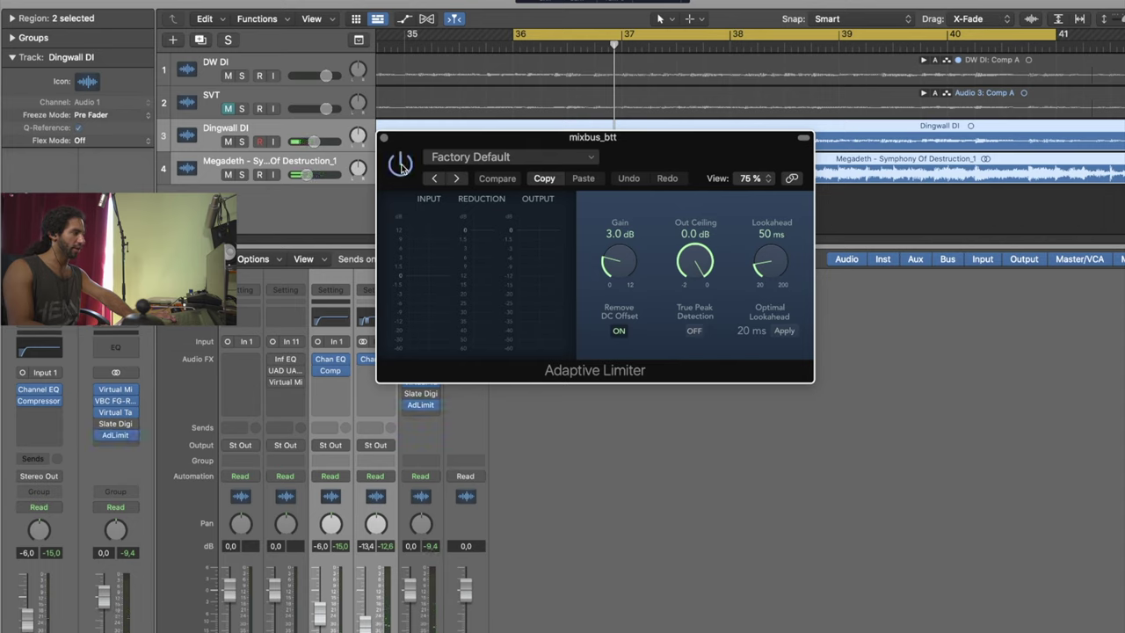
key("space")
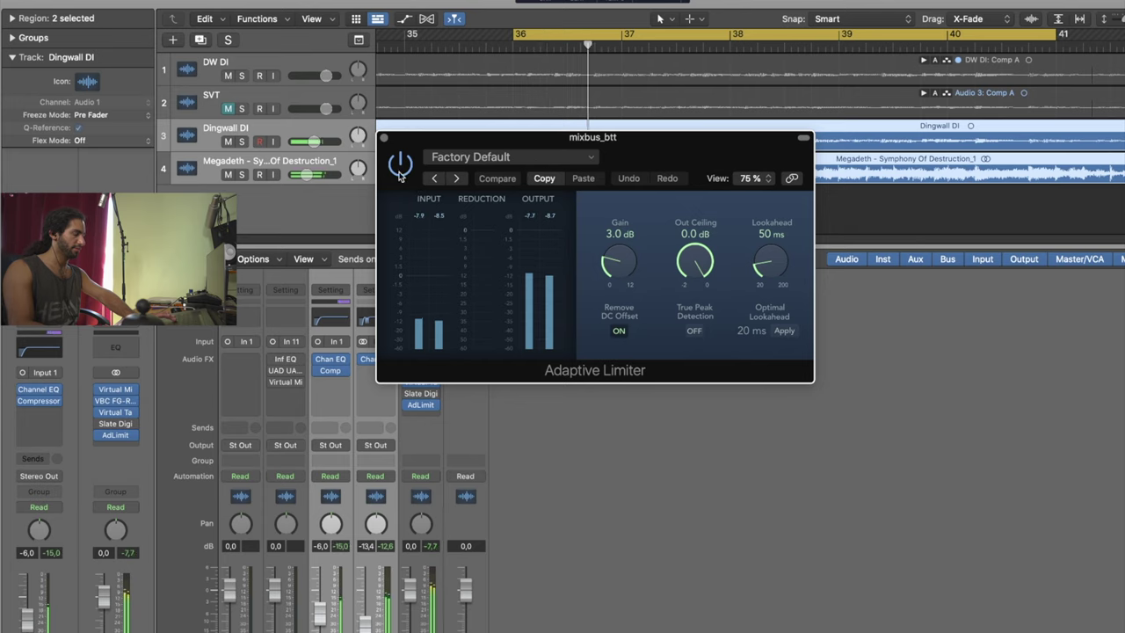
Compare playback with the Adaptive Limiter bypassed and active at 3.0 dB gain
left_click(400, 168)
left_click(400, 167)
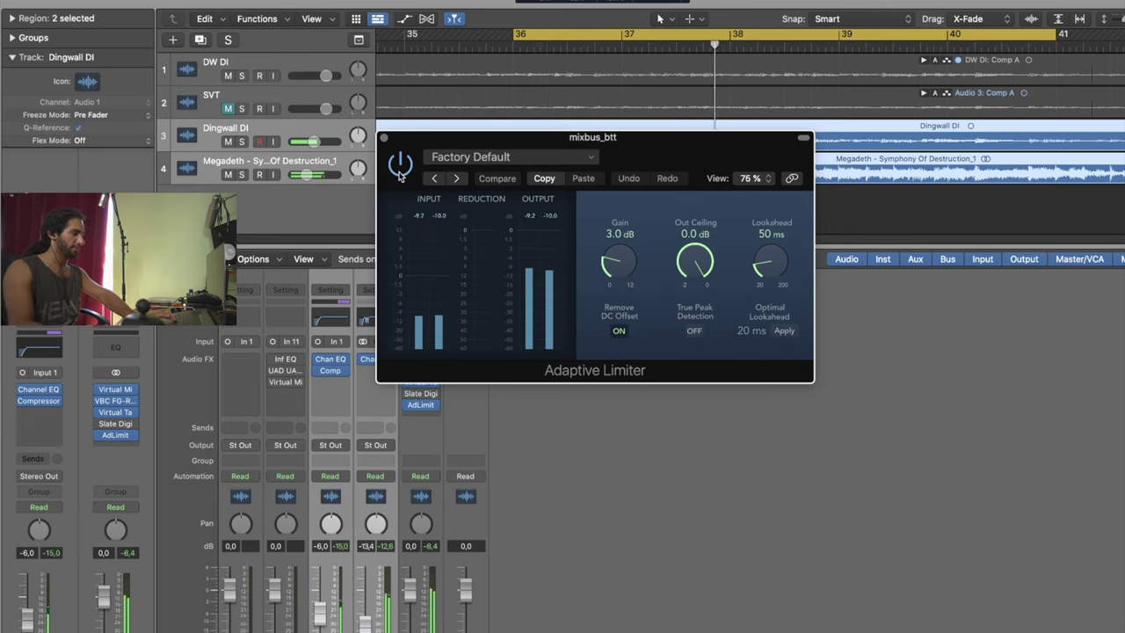
left_click(400, 167)
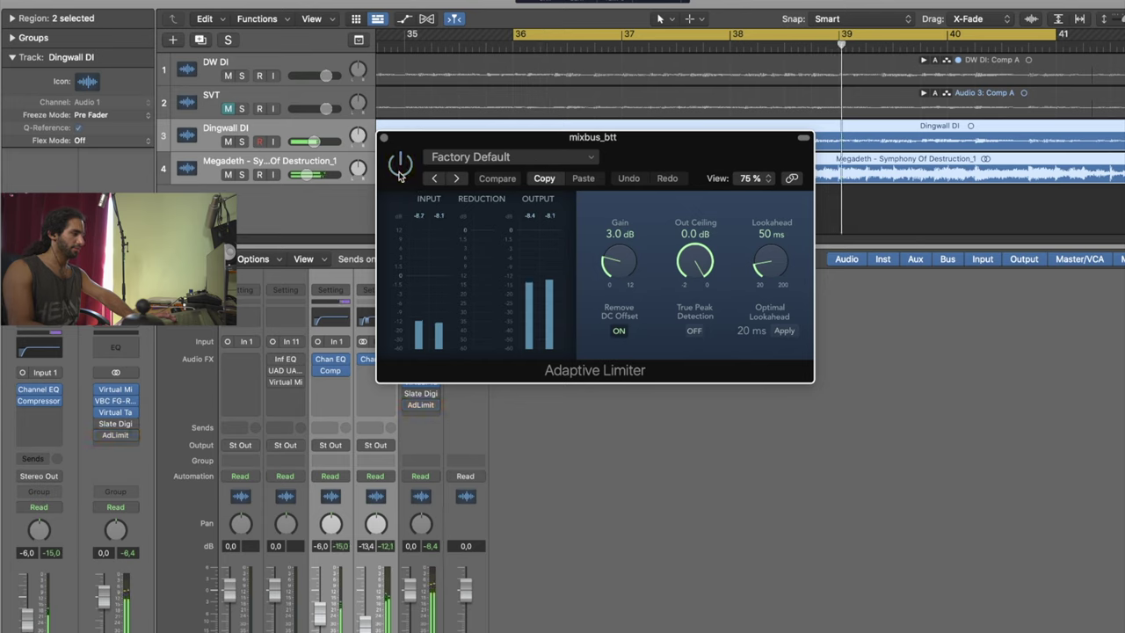
left_click(400, 168)
left_click(400, 169)
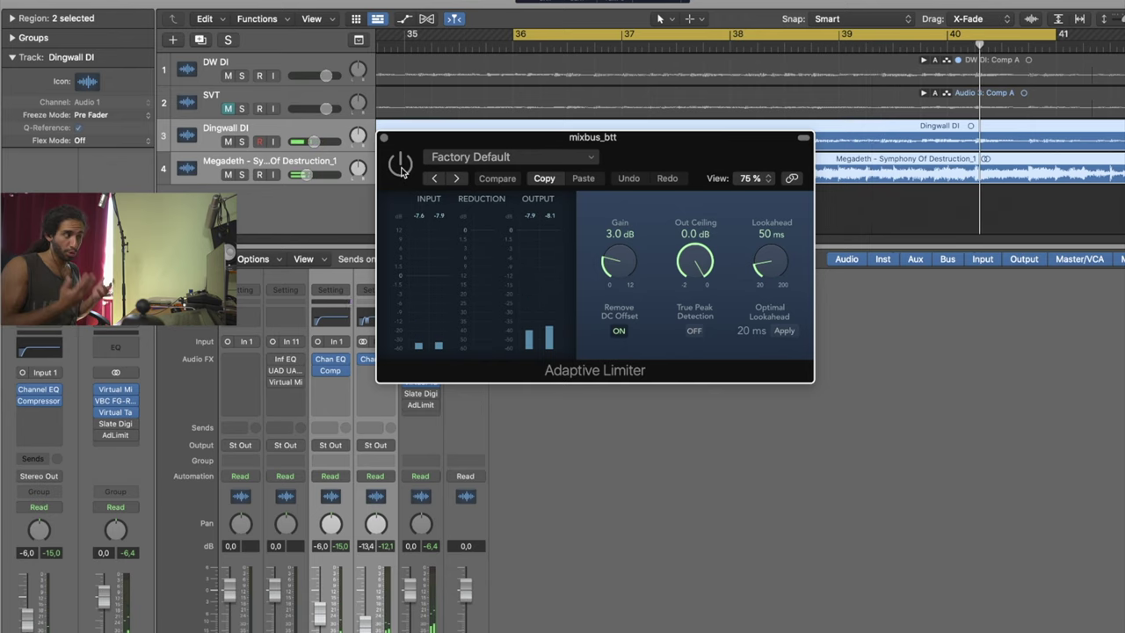
left_click(401, 167)
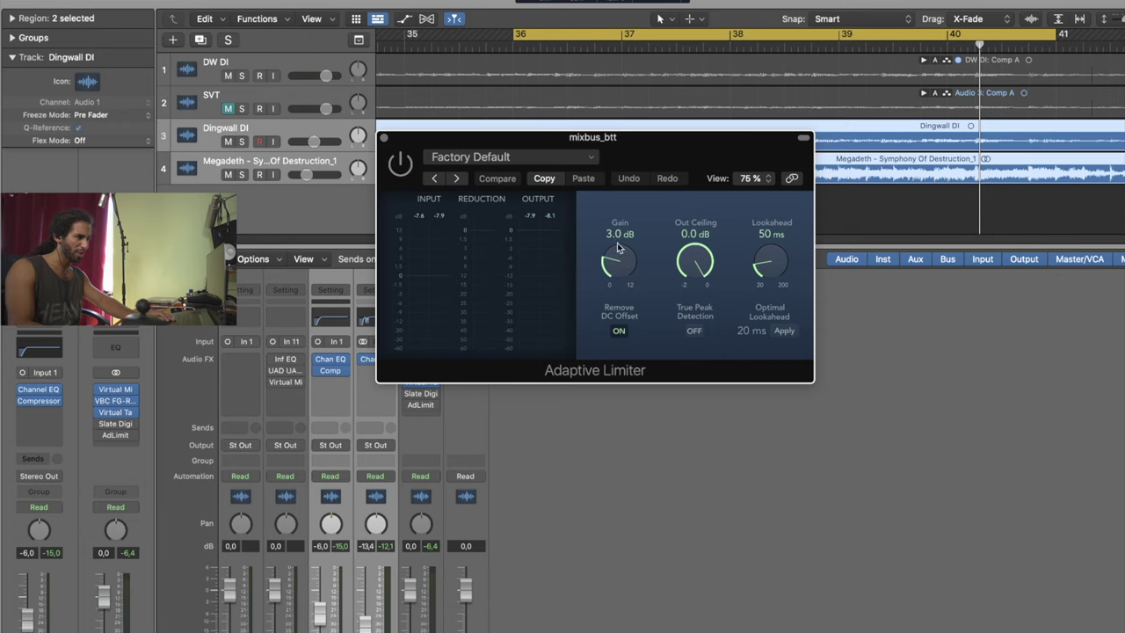
Enable the Adaptive Limiter and raise its gain in stages to 4.7 dB, 8.0 dB and beyond 8.3 dB while auditioning the mix
left_click(401, 166)
key("space")
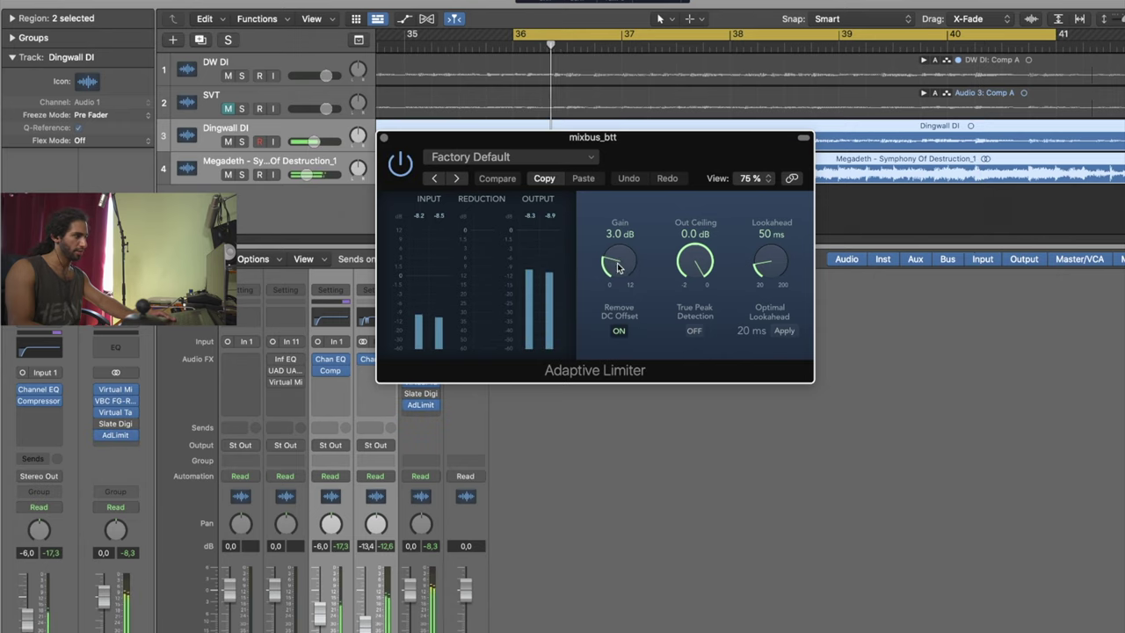
left_click_drag(620, 276, 621, 256)
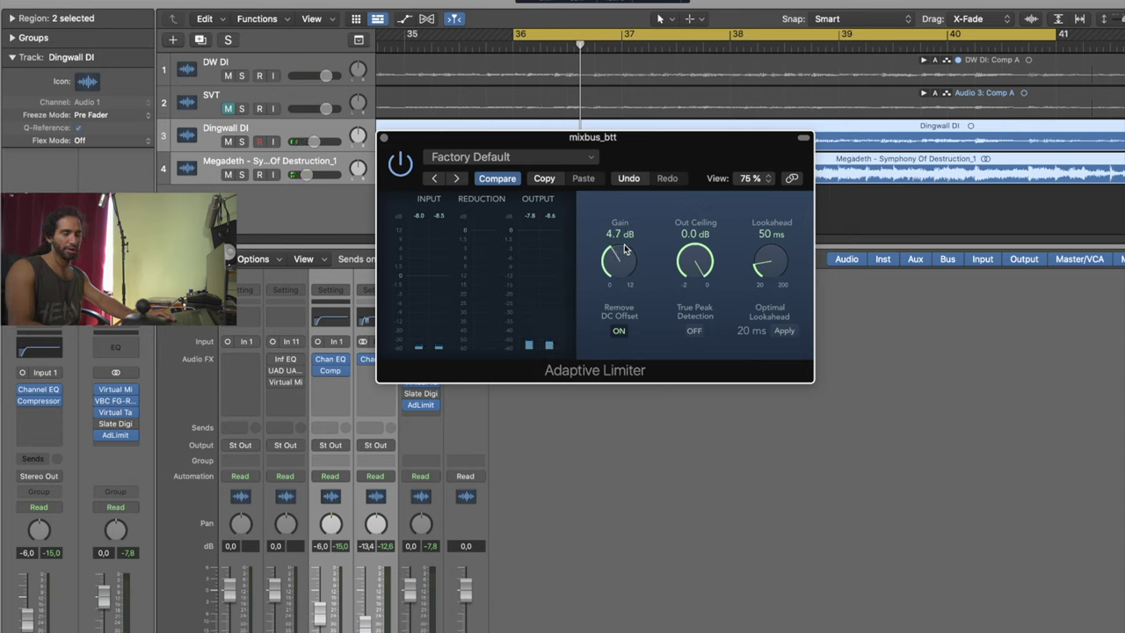
left_click_drag(630, 268, 624, 254)
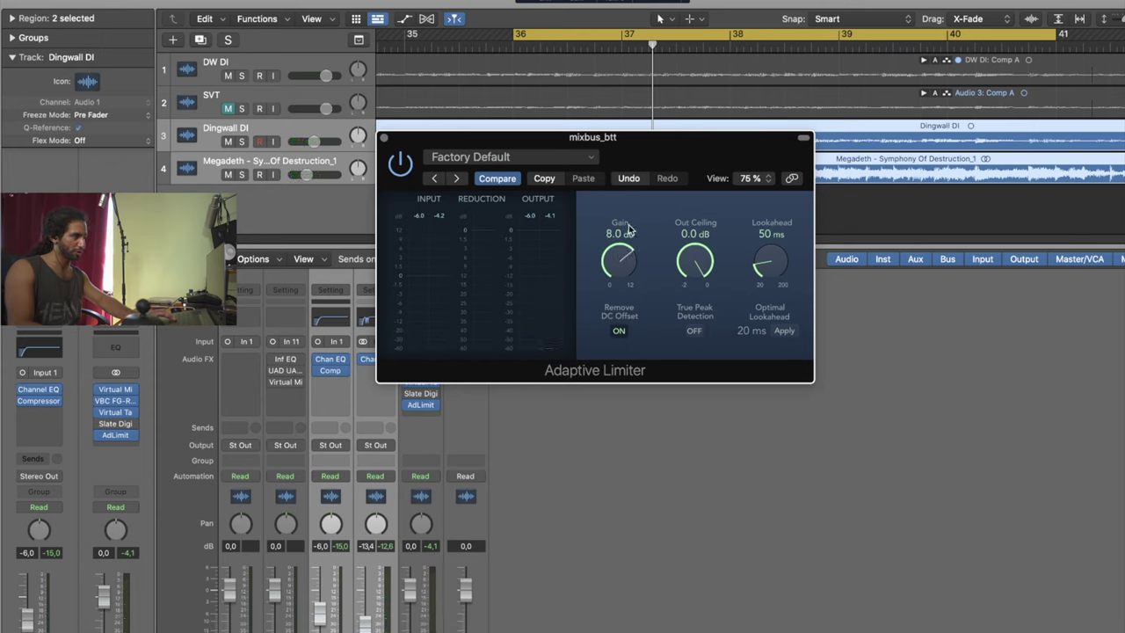
key("space")
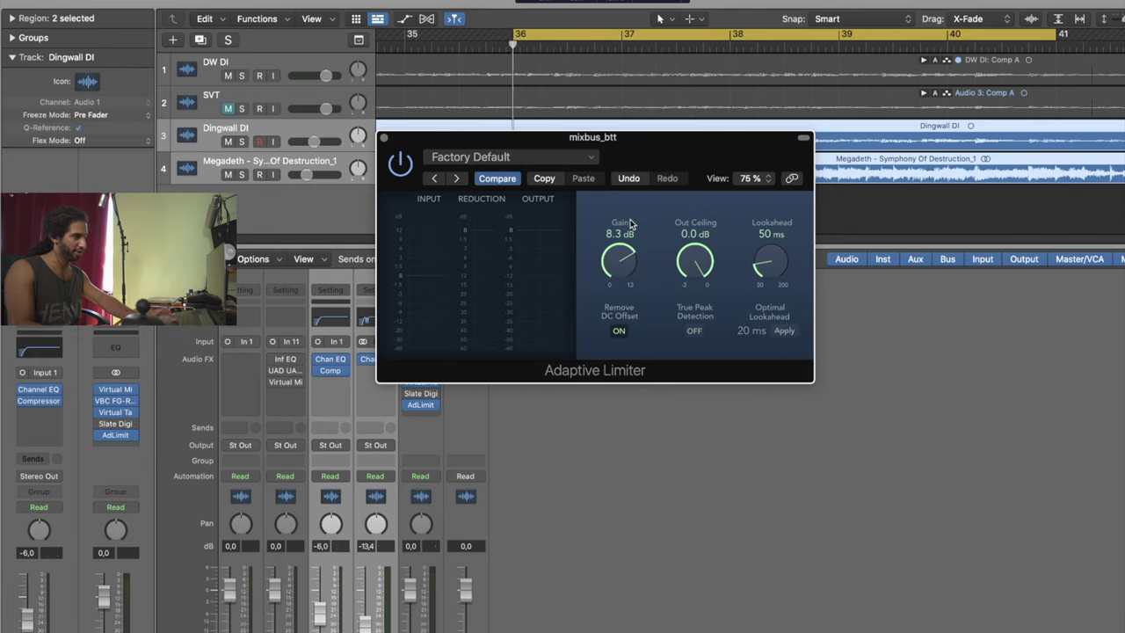
scroll(620, 255, "up", 2)
mouse_move(627, 249)
left_mouse_down()
mouse_move(625, 226)
mouse_move(631, 237)
left_mouse_up()
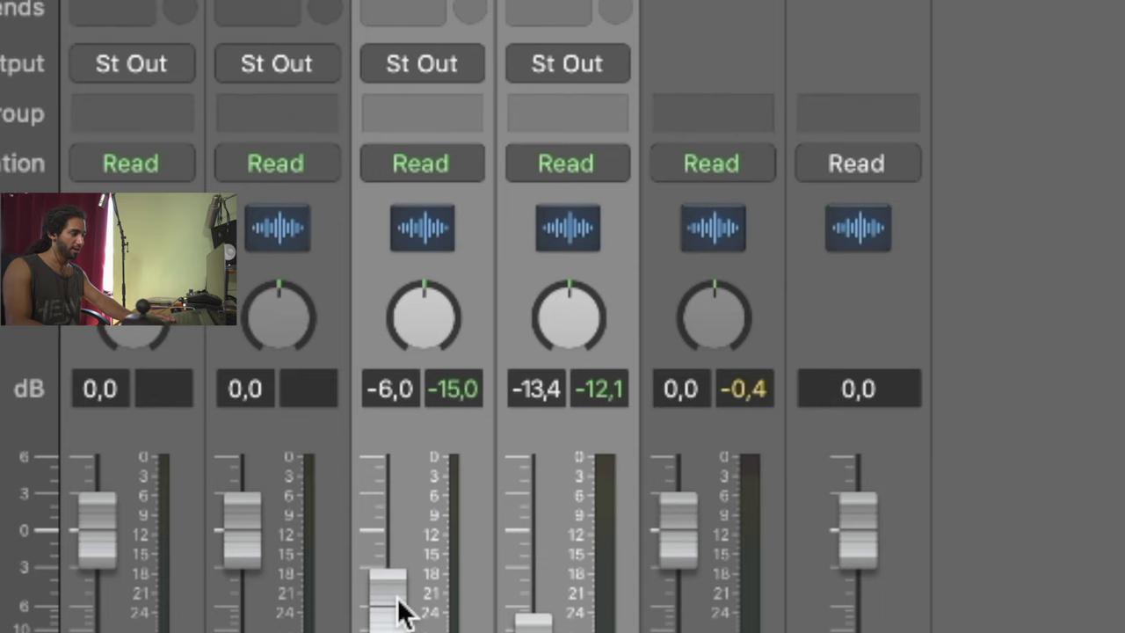
left_click_drag(323, 612, 319, 565)
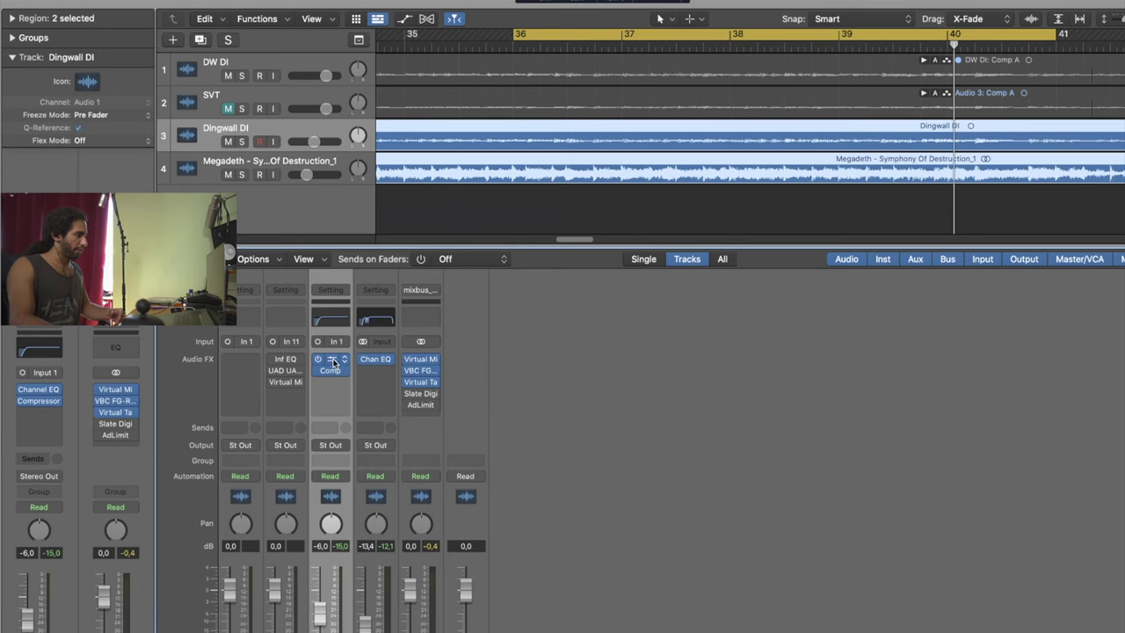
In the Dingwall DI track's Channel EQ, boost the 1040 Hz bell band at 740 Hz by 9.9 dB with Q 1.50, auditioning the track soloed
left_click(332, 360)
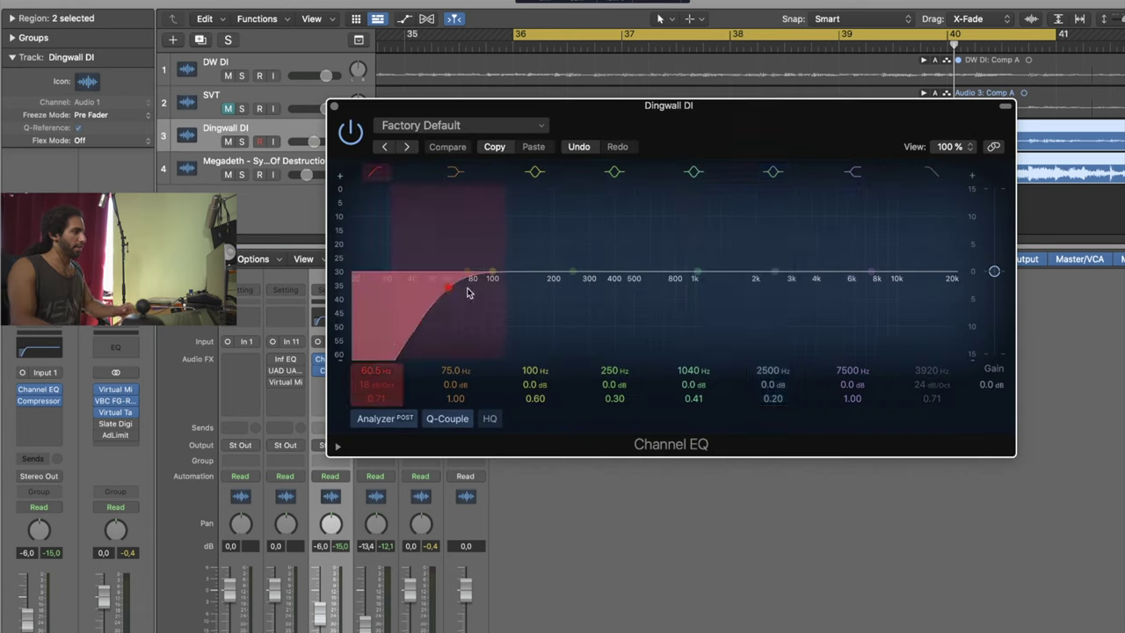
left_click_drag(696, 269, 663, 243)
left_click_drag(692, 402, 692, 370)
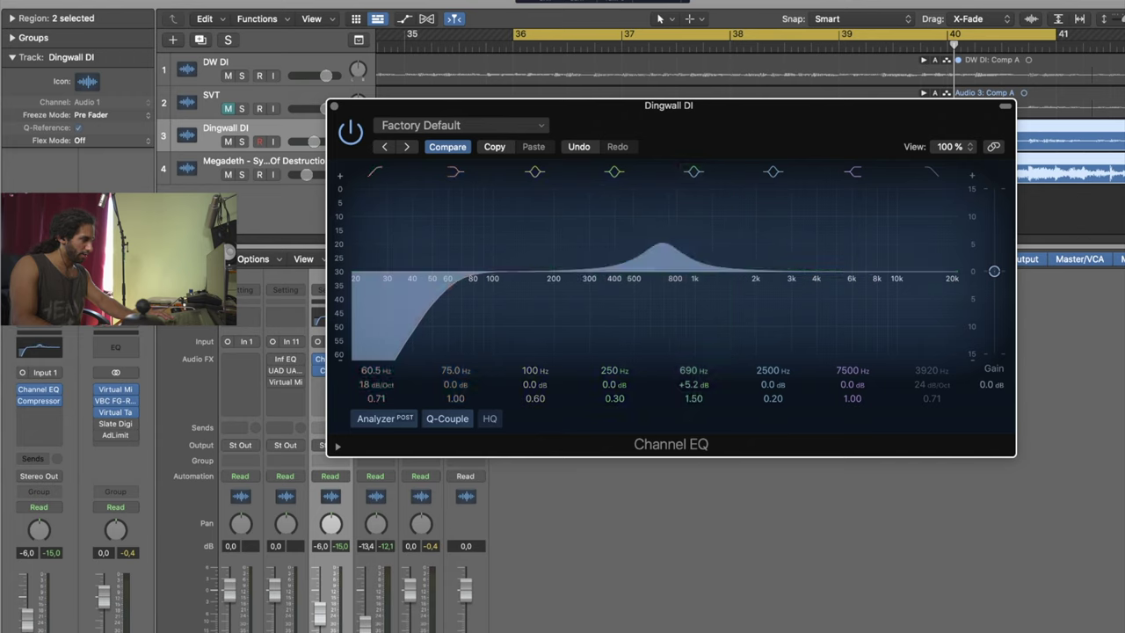
key("s")
key("space")
left_click_drag(663, 244, 670, 218)
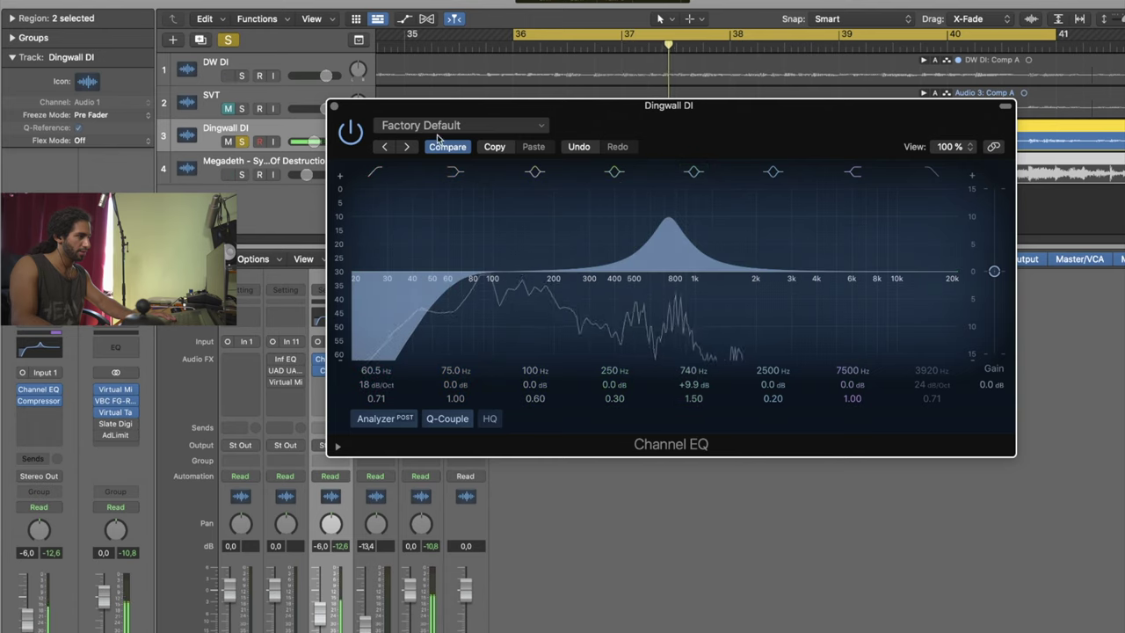
Compare the soloed Dingwall DI bass with the 740 Hz boost repeatedly bypassed and active
left_click(691, 174)
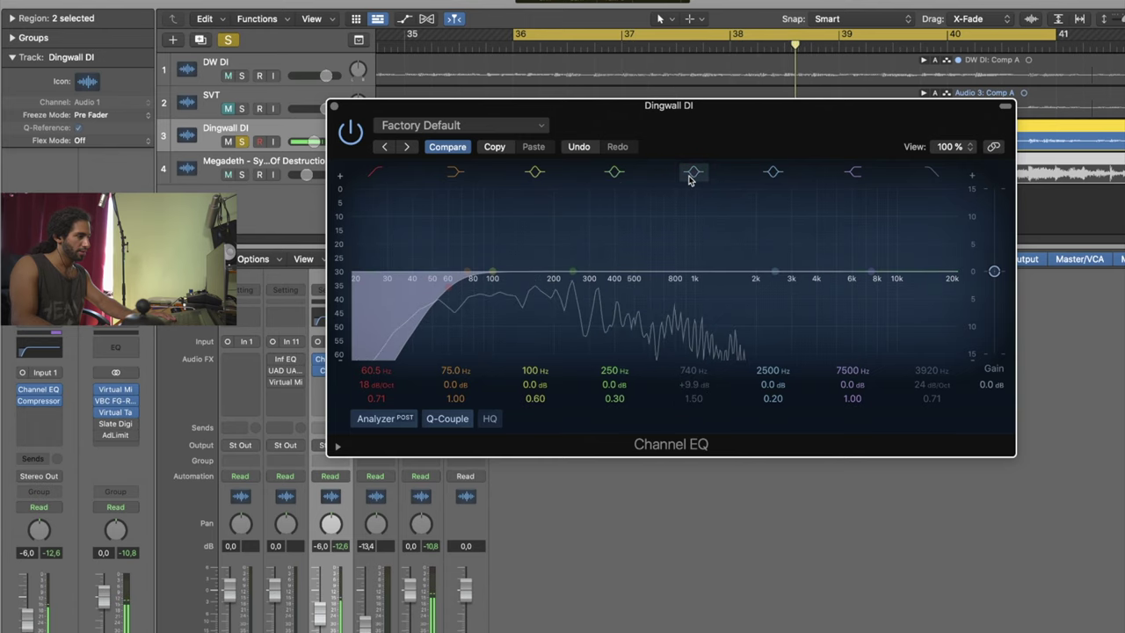
left_click(695, 173)
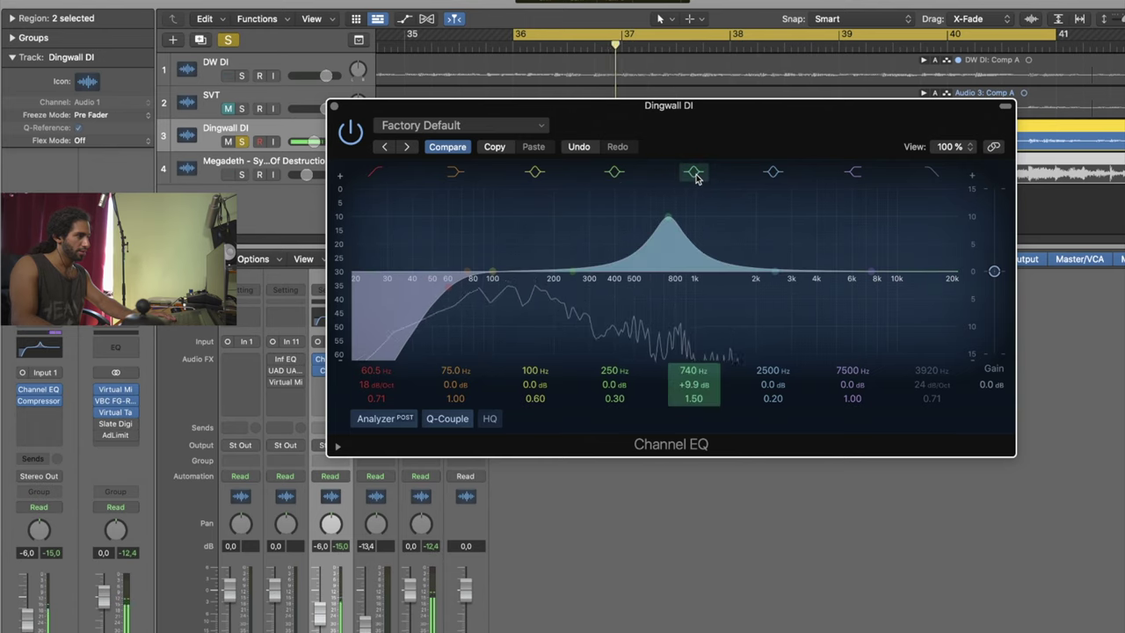
left_click(695, 172)
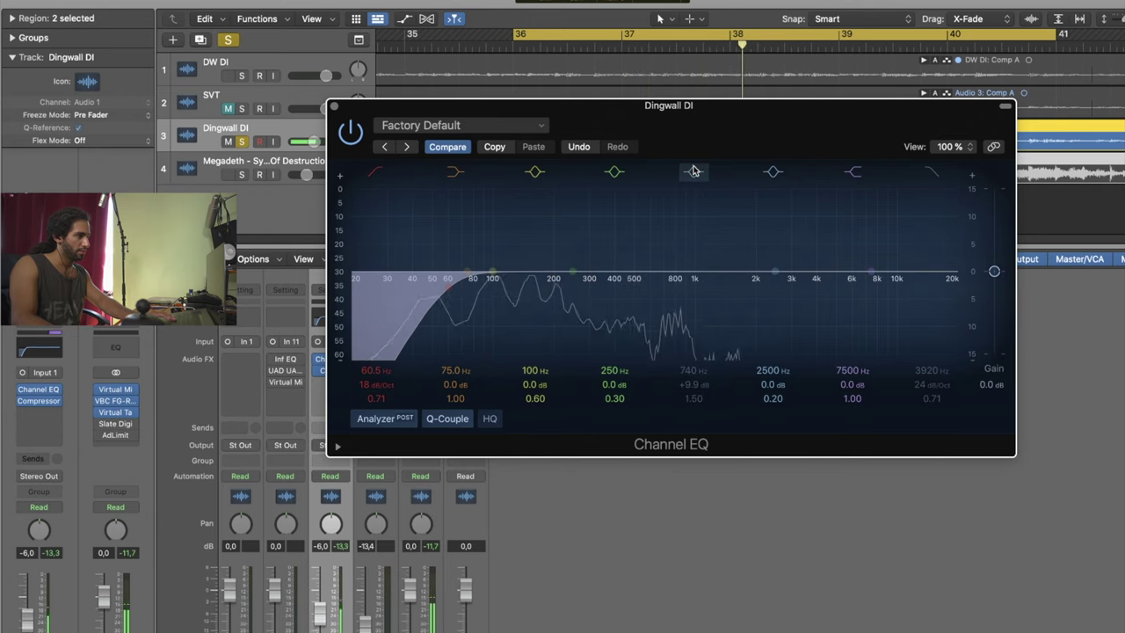
left_click(692, 174)
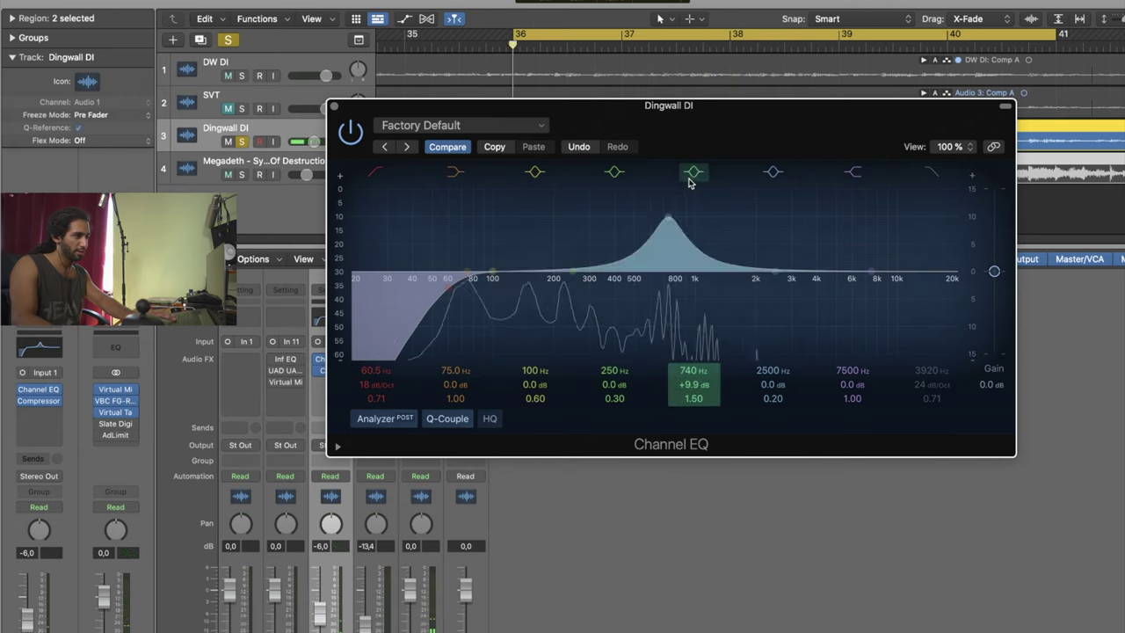
left_click(693, 173)
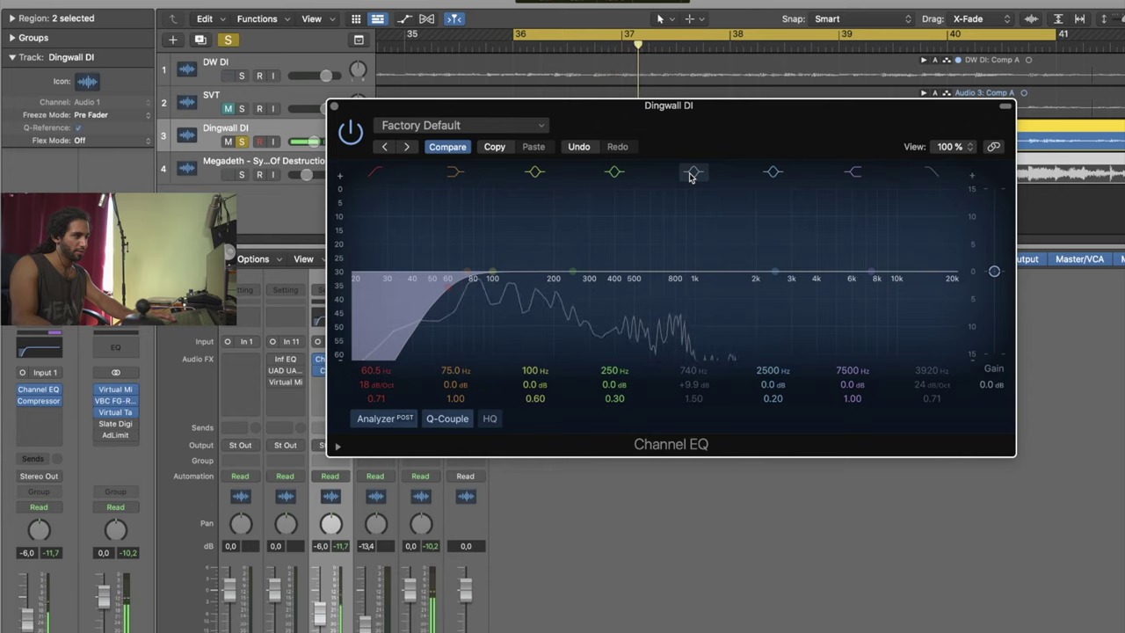
left_click(692, 174)
left_click(691, 174)
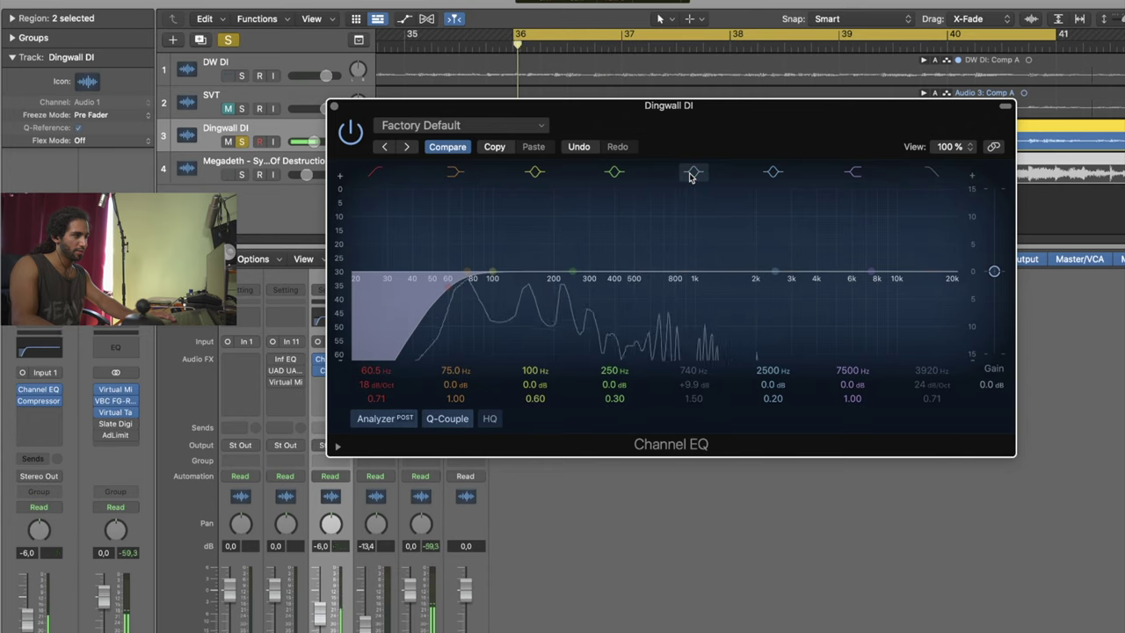
left_click(692, 174)
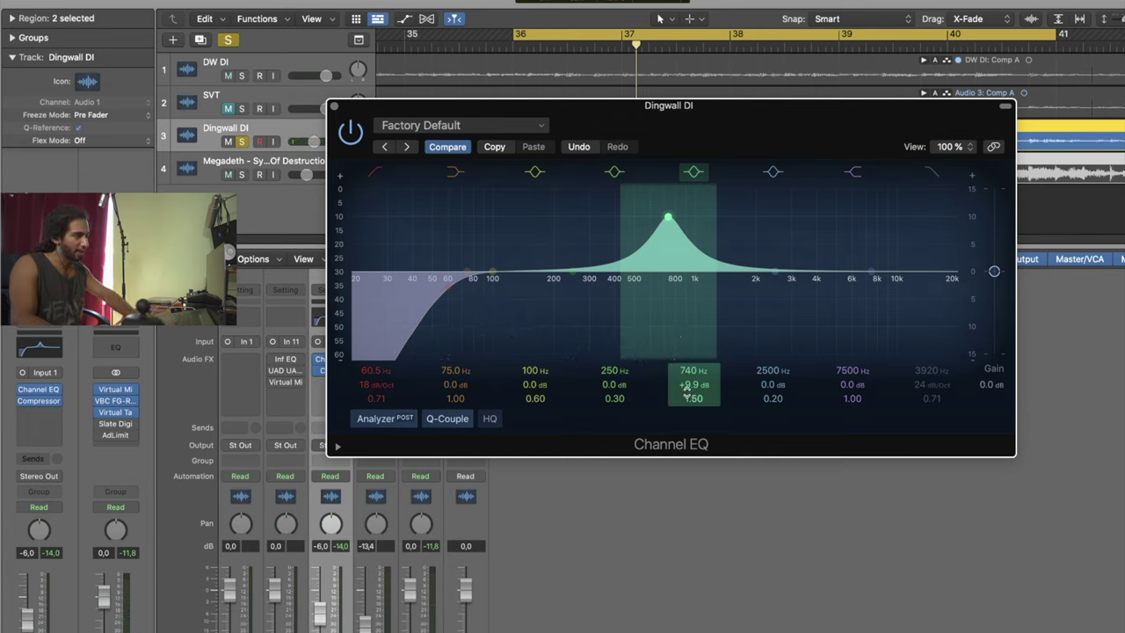
Shift the midrange boost to 1120 Hz at +9.3 dB and compare the soloed bass with the band off and on
left_click_drag(667, 217, 703, 220)
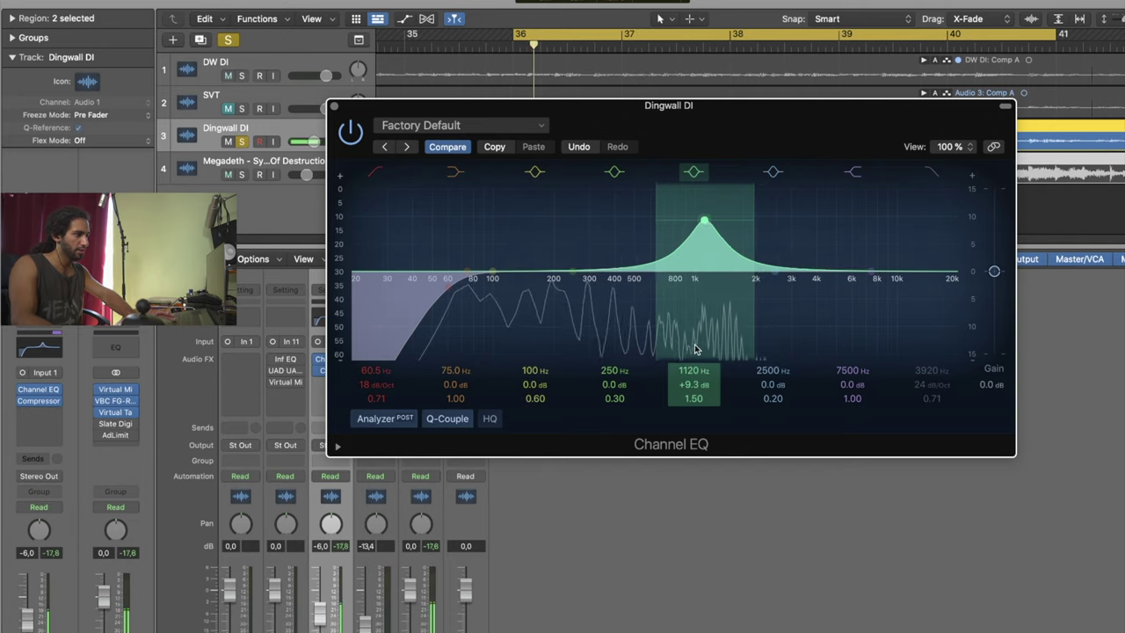
left_click(695, 174)
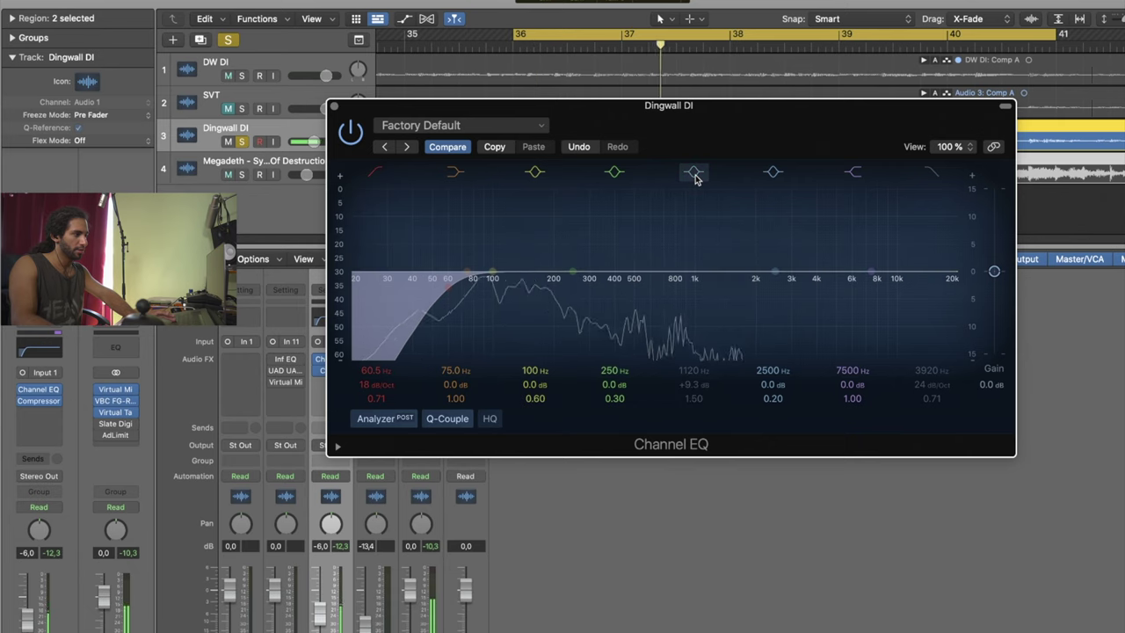
left_click(694, 174)
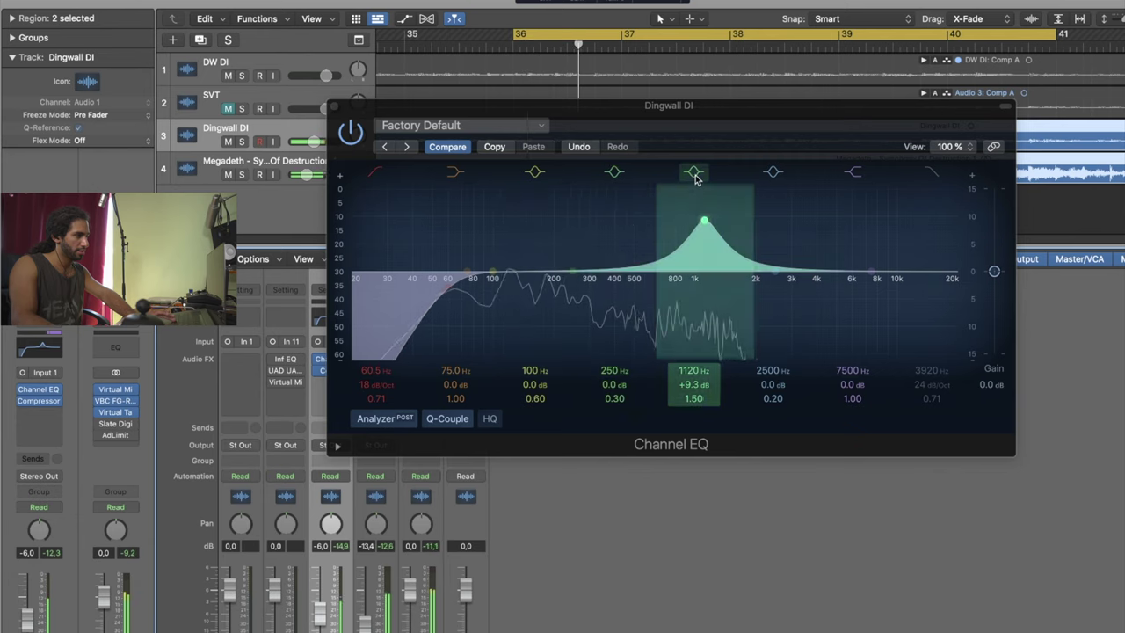
Compare the unsoloed mix with the 1120 Hz boost on and off, leave the band disabled, and close the Channel EQ
left_click(695, 174)
left_click(695, 174)
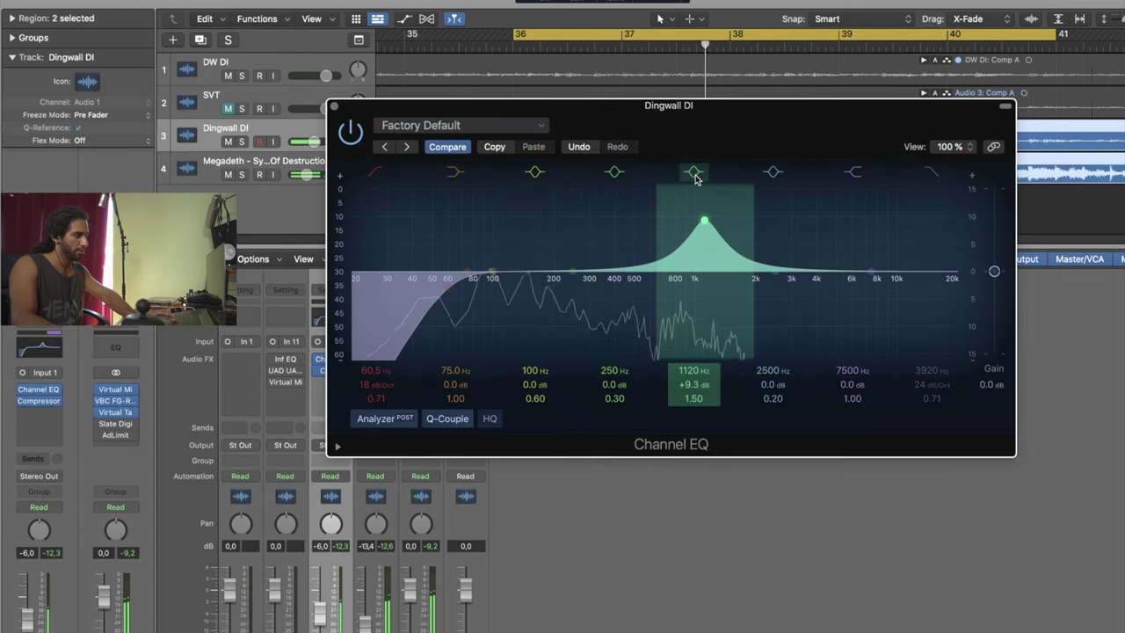
left_click(695, 174)
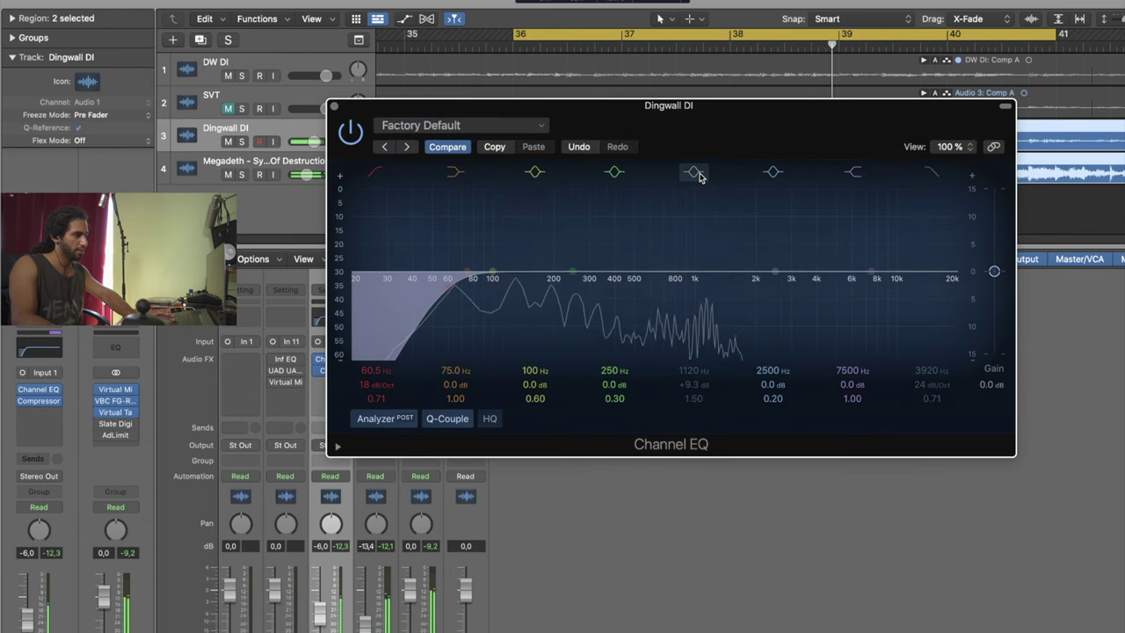
left_click(694, 174)
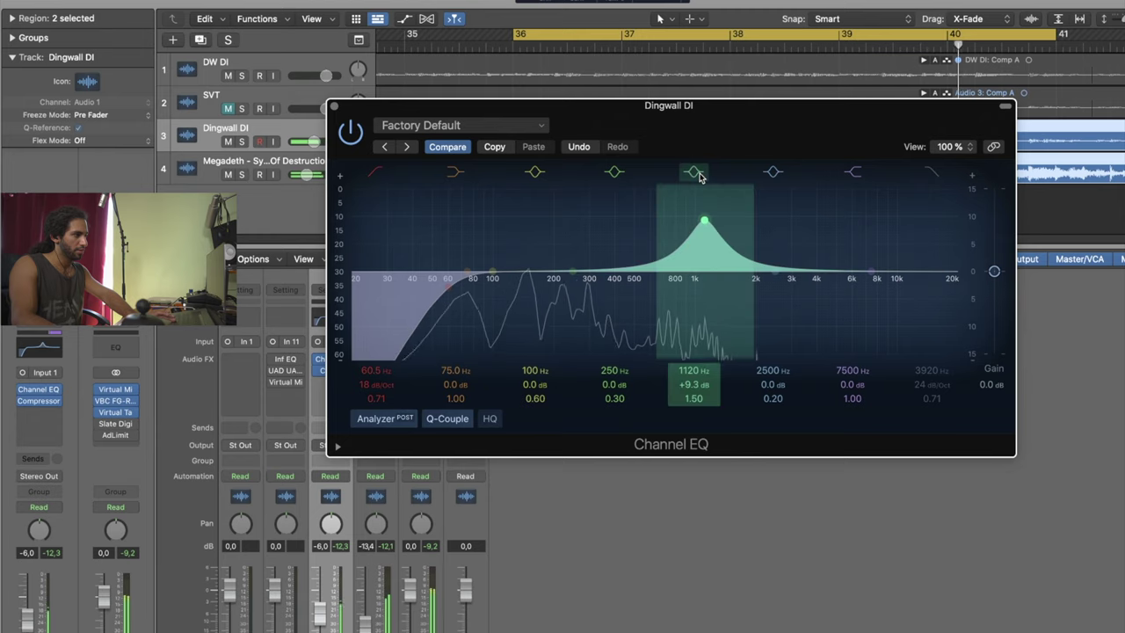
left_click(698, 174)
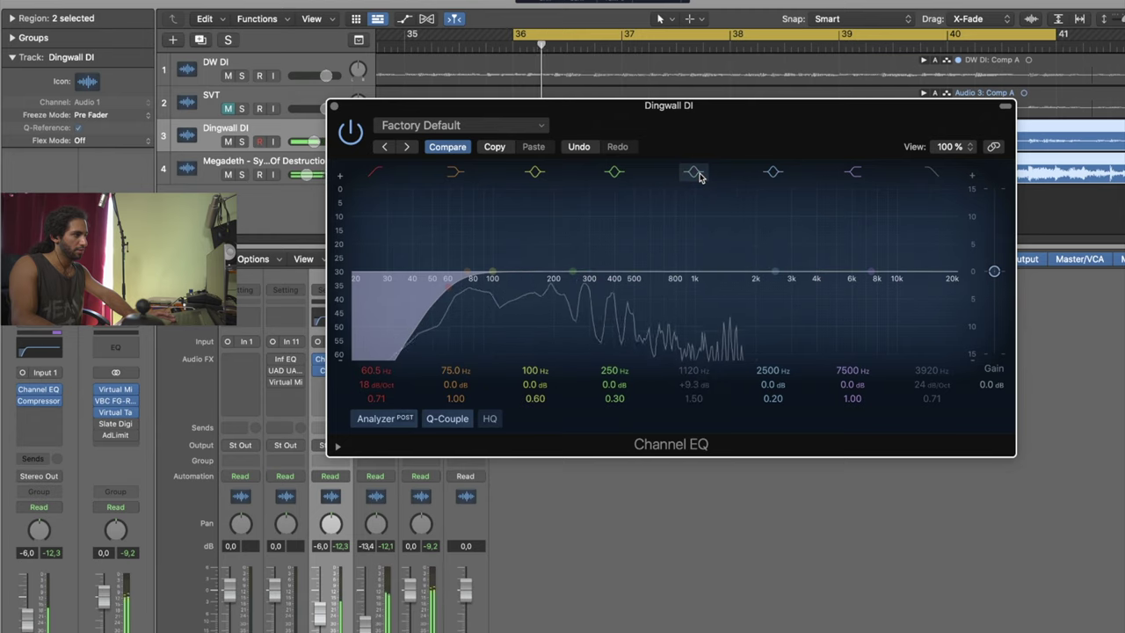
left_click(698, 174)
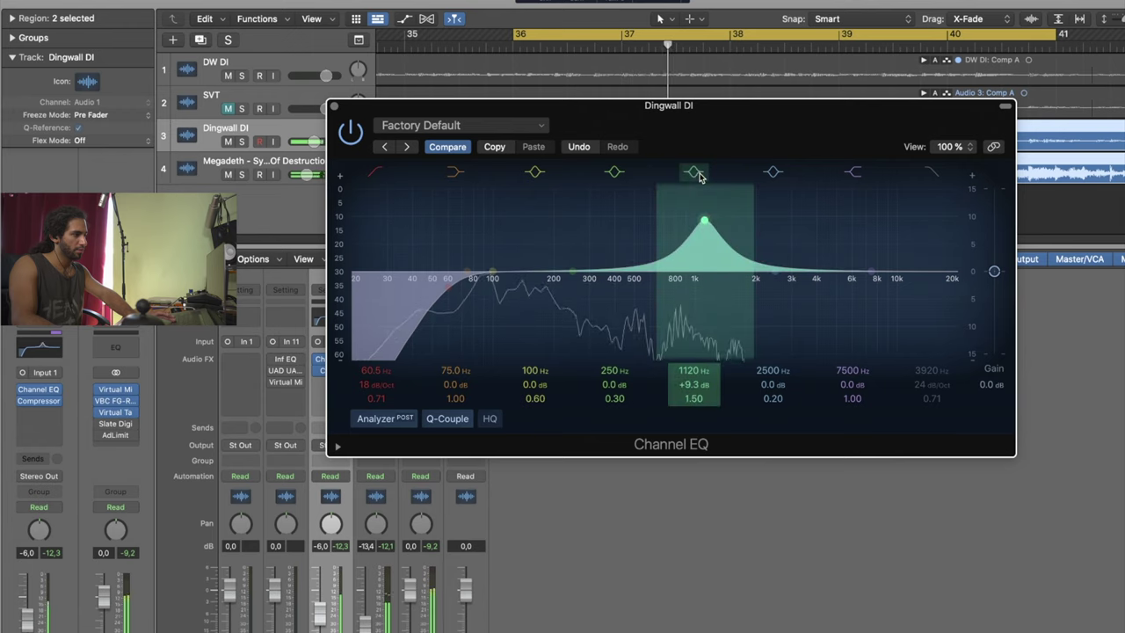
left_click(696, 174)
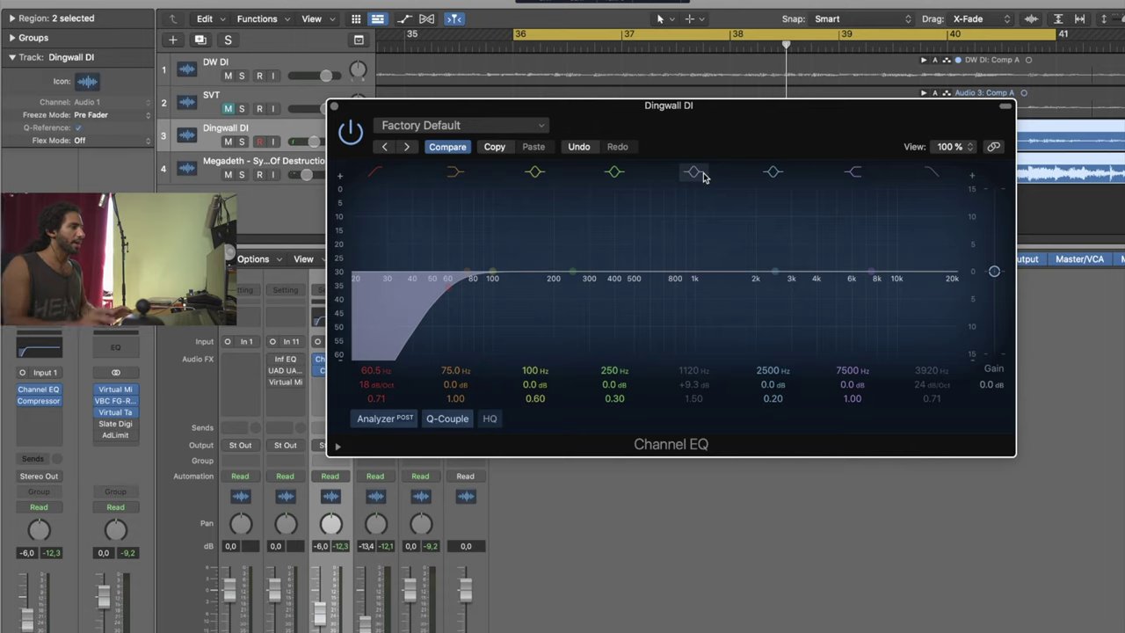
left_click(335, 107)
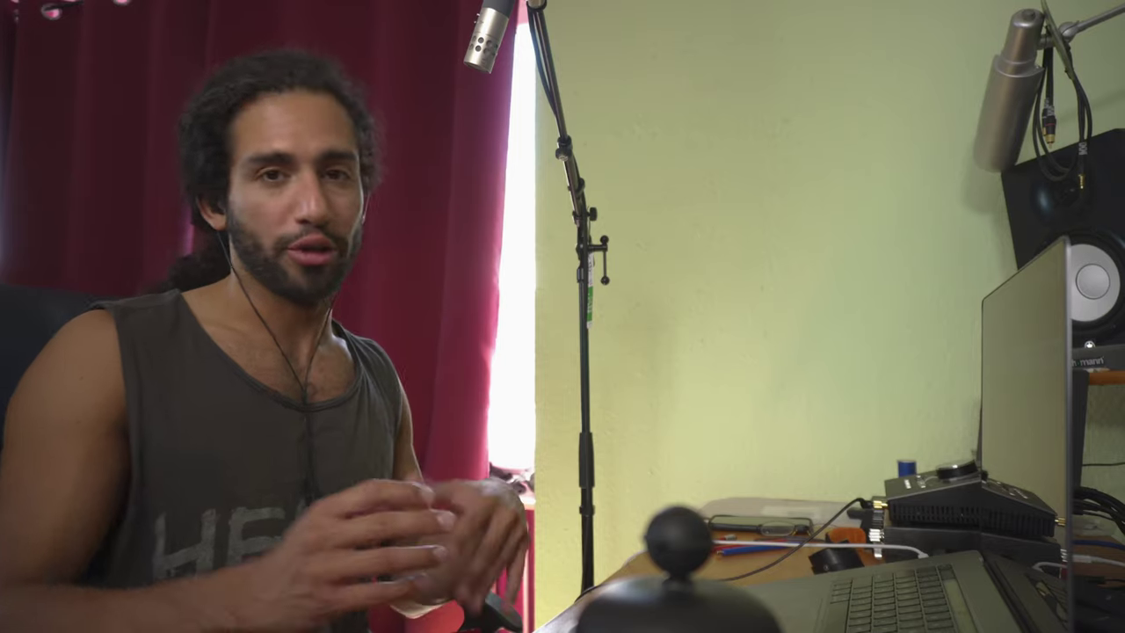